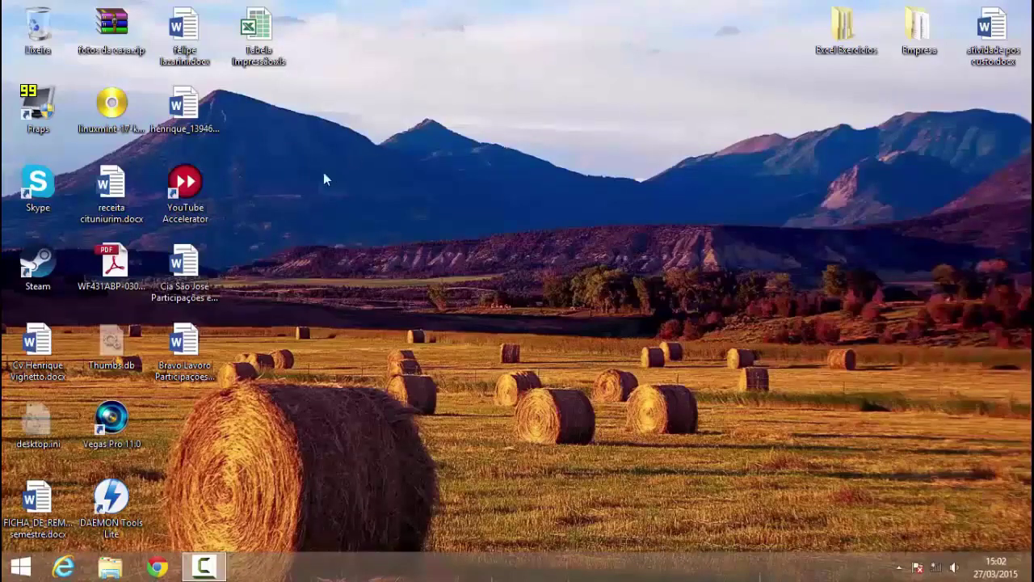
# Step: Open the Tabela Impressão.xls workbook, dismiss the Office activation notice and discard the recovered files without keeping them
pyautogui.doubleClick(253, 30)
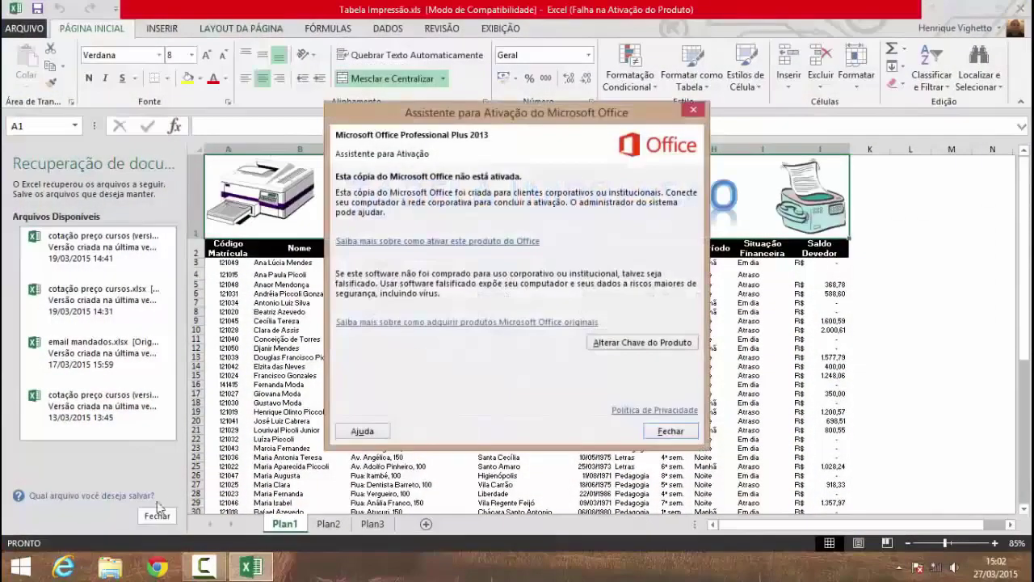
pyautogui.click(674, 432)
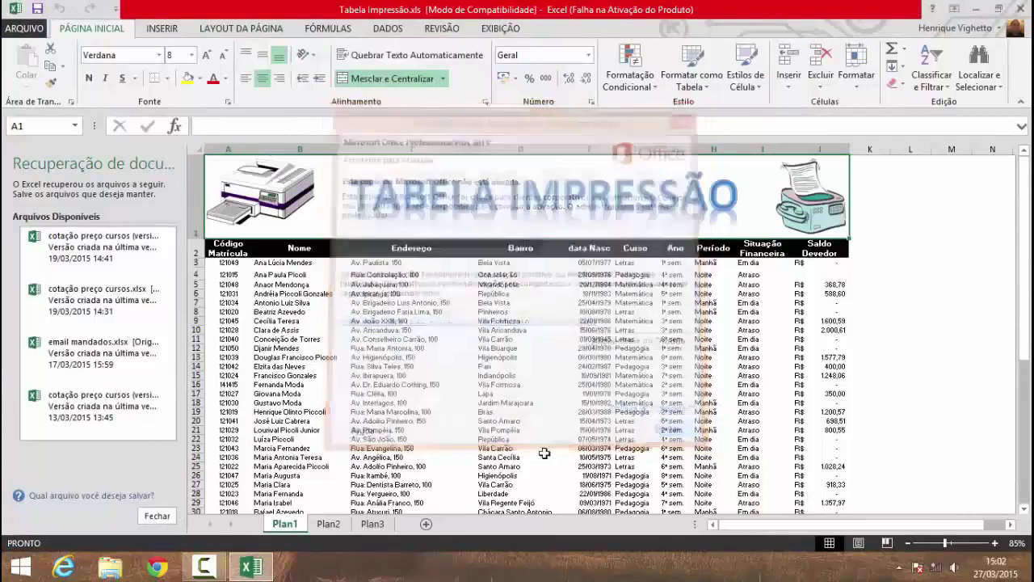
pyautogui.click(156, 516)
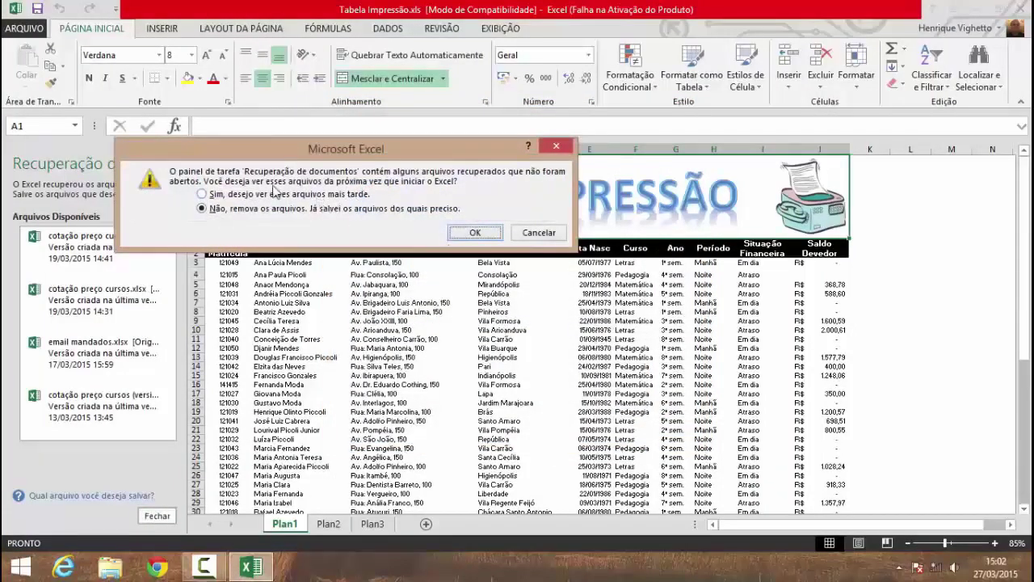
pyautogui.click(473, 233)
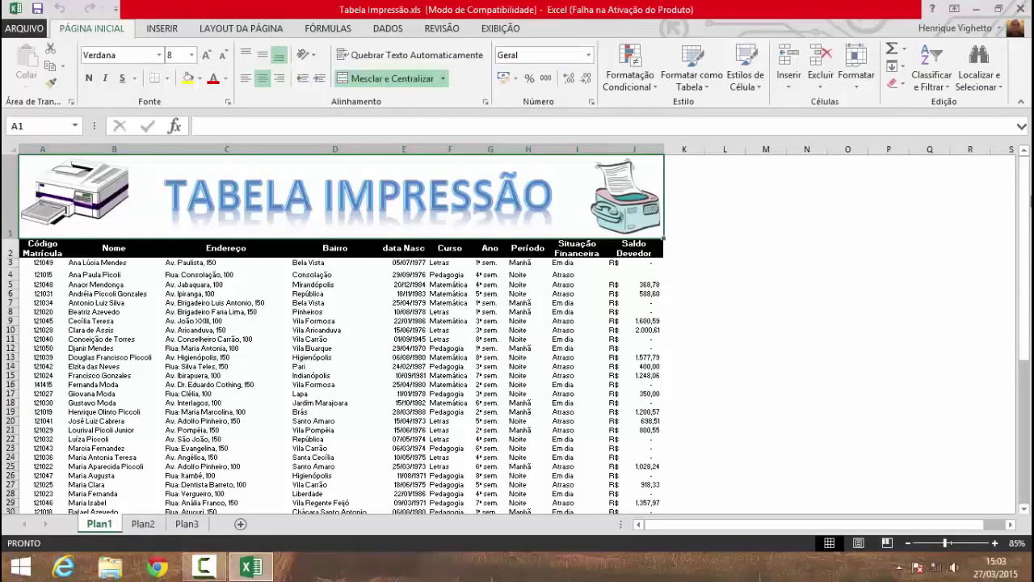
# Step: Define the whole table on Plan1, from the title banner down to row 65 in column J, as the print area
pyautogui.scroll(-10, 913, 275)
pyautogui.scroll(-3, 914, 275)
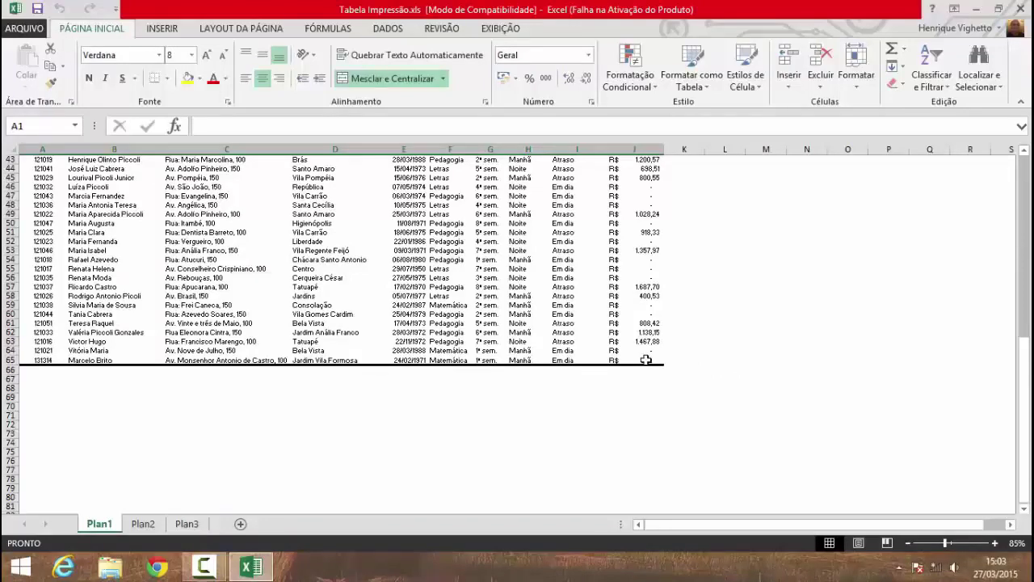
pyautogui.moveTo(646, 358); pyautogui.dragTo(40, 152)
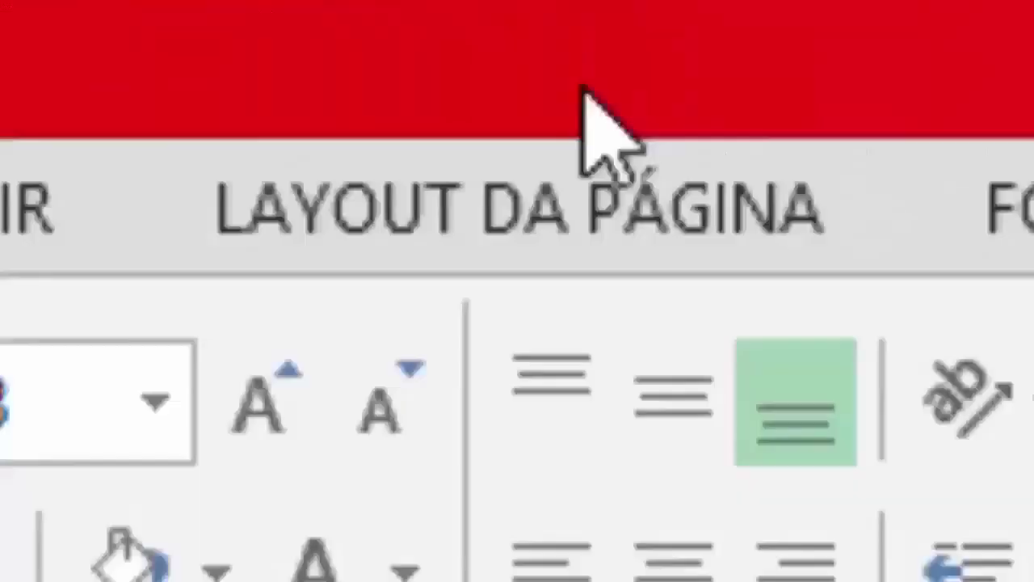
pyautogui.click(247, 30)
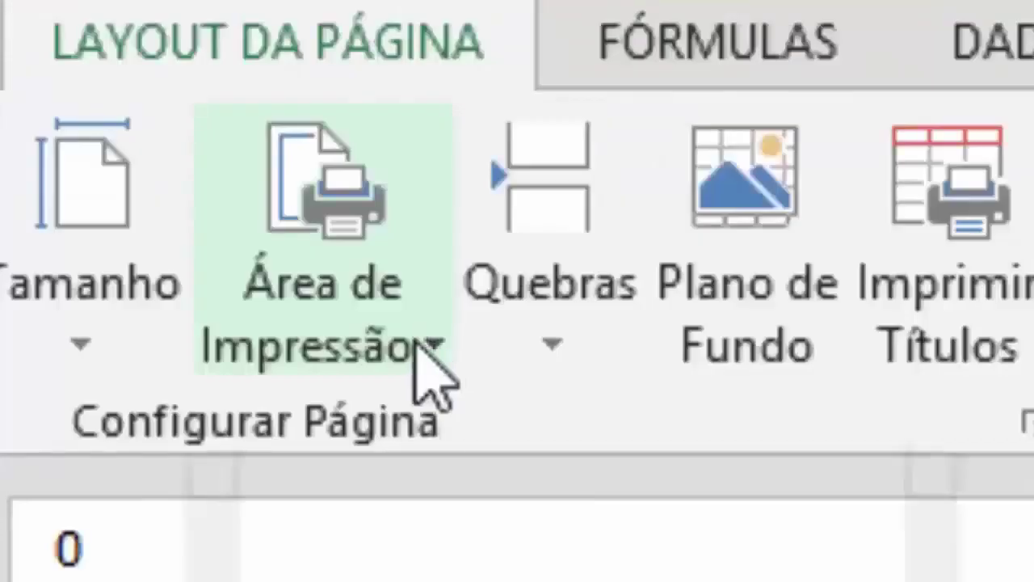
pyautogui.click(272, 87)
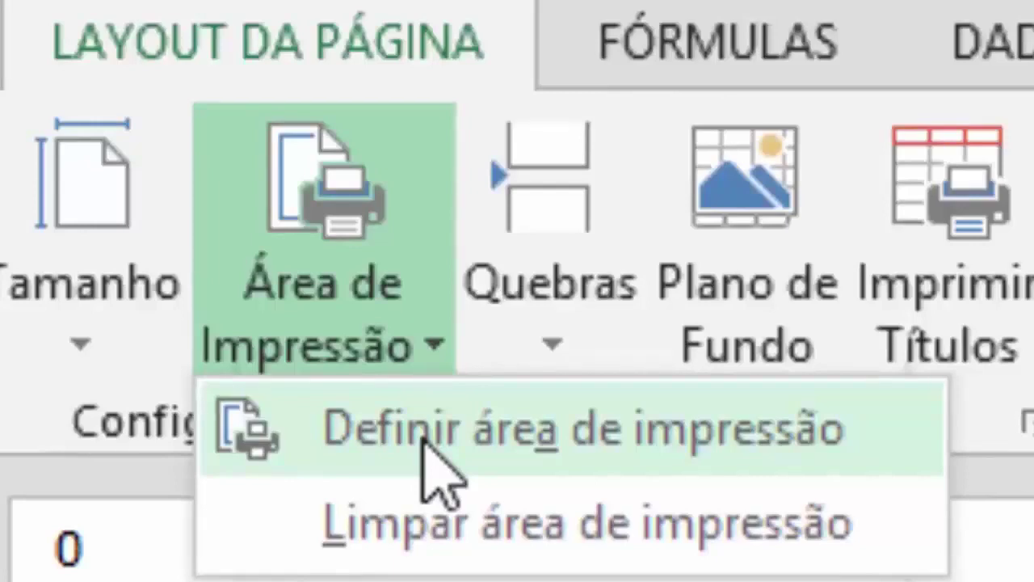
pyautogui.click(421, 440)
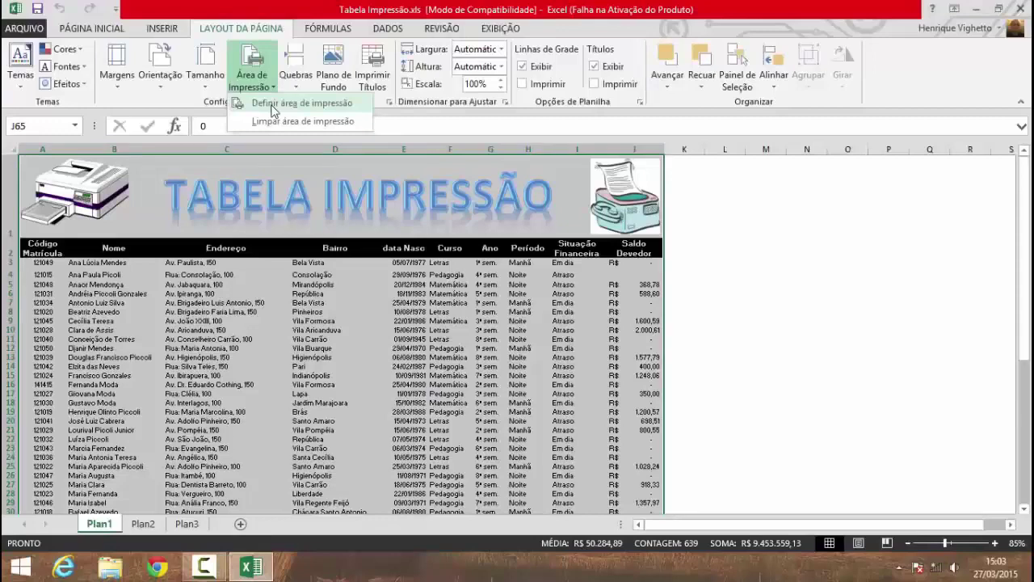
pyautogui.click(272, 111)
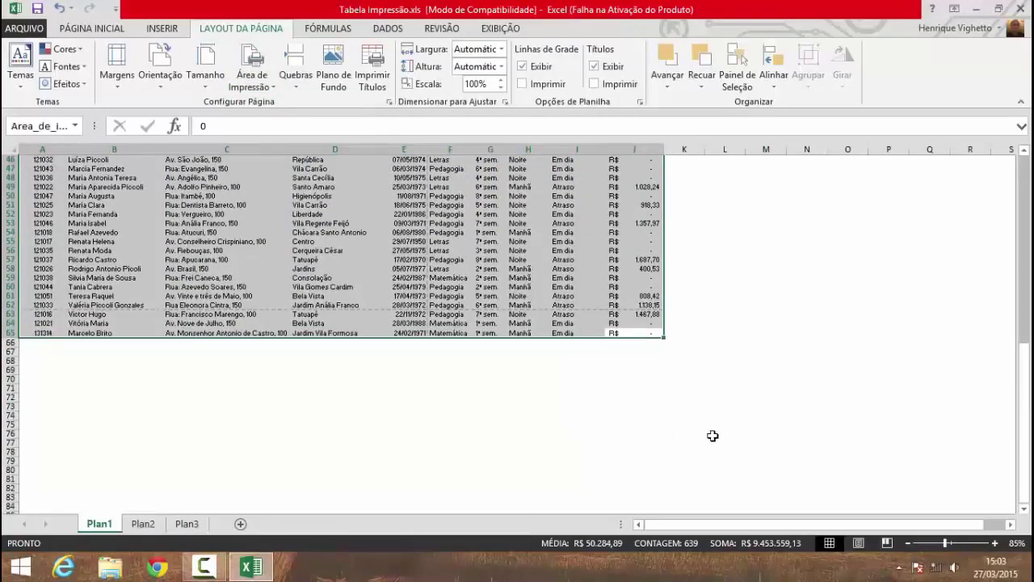
pyautogui.scroll(15, 712, 436)
pyautogui.click(777, 383)
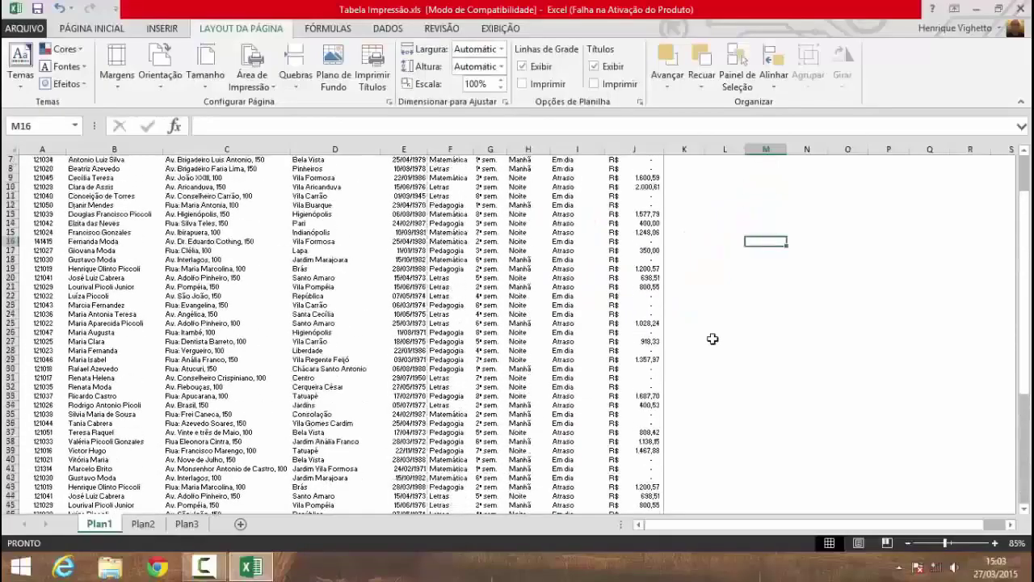
pyautogui.scroll(2, 712, 339)
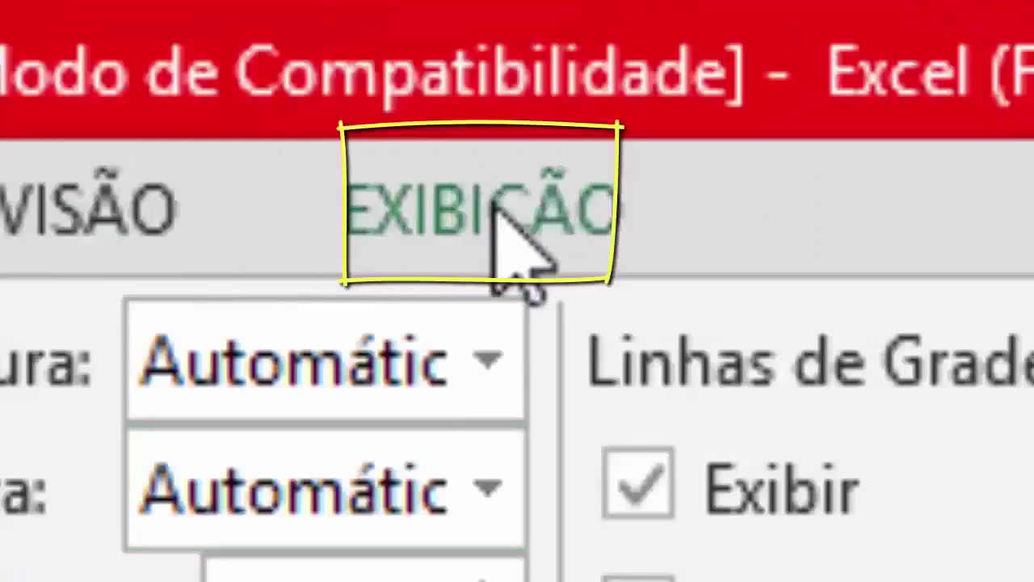
# Step: Show the sheet in Page Break Preview and examine how the table is divided into printed pages
pyautogui.click(502, 28)
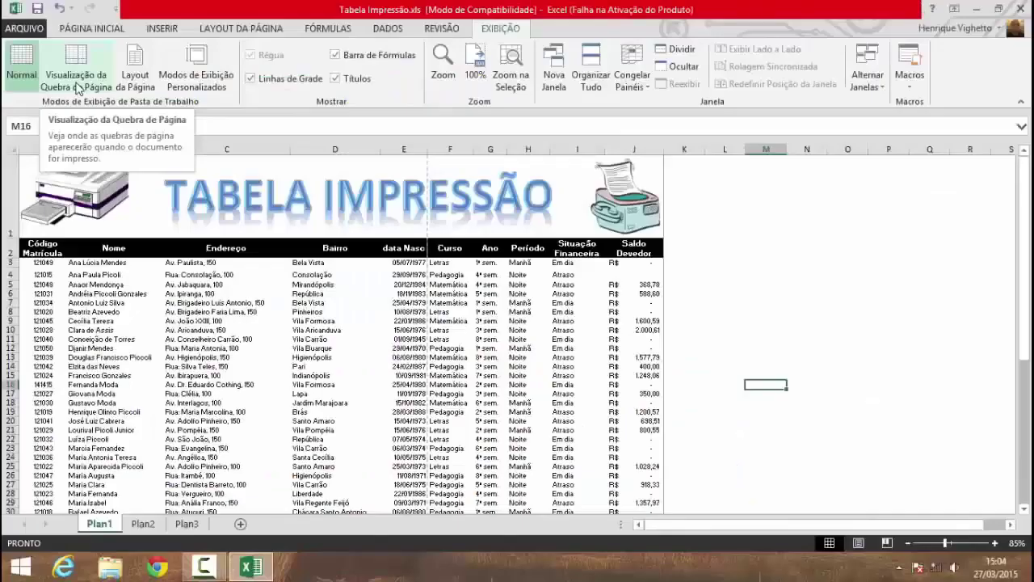
pyautogui.click(346, 328)
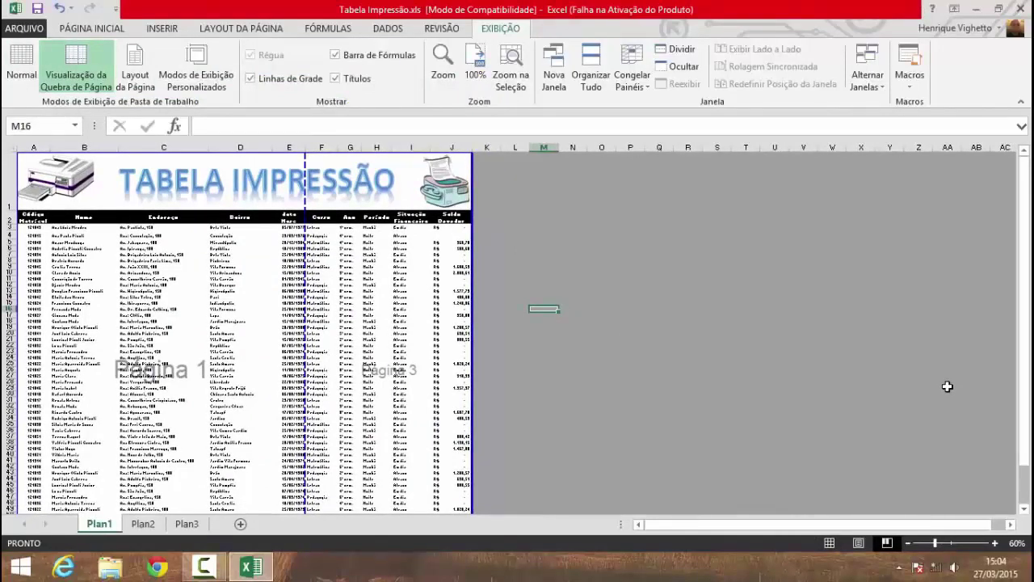
pyautogui.scroll(-3, 948, 369)
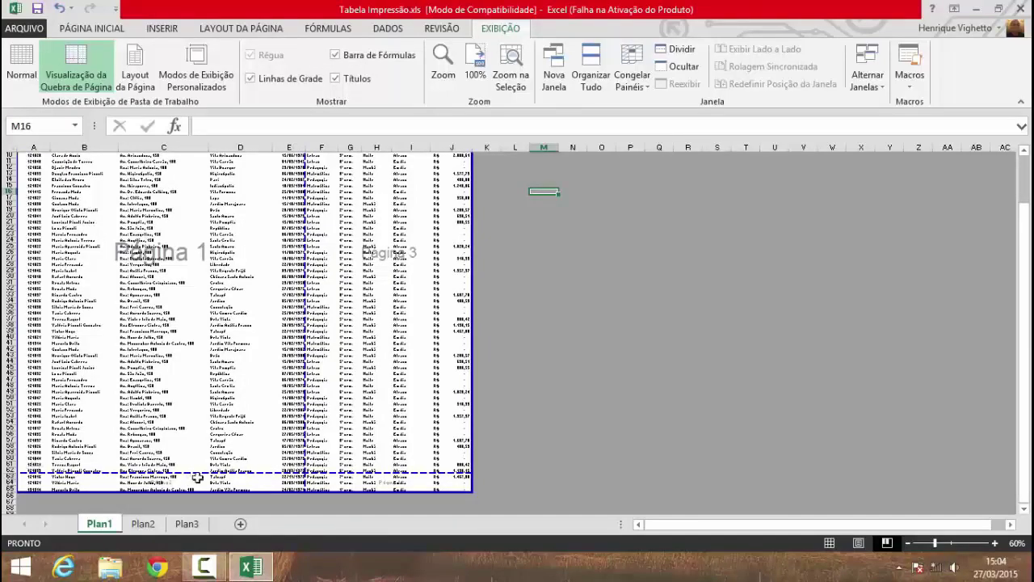
pyautogui.scroll(3, 271, 344)
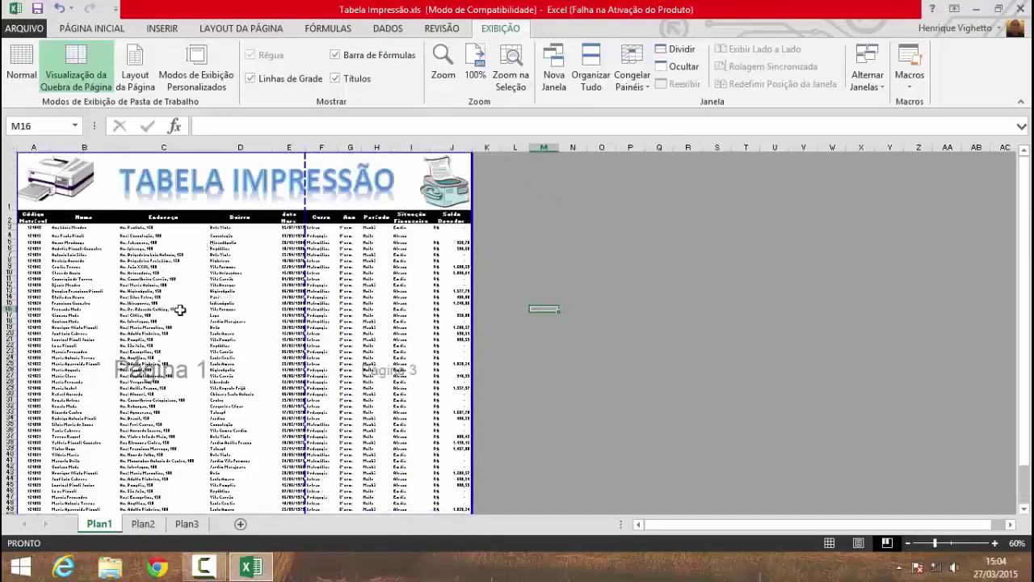
pyautogui.scroll(-6, 180, 309)
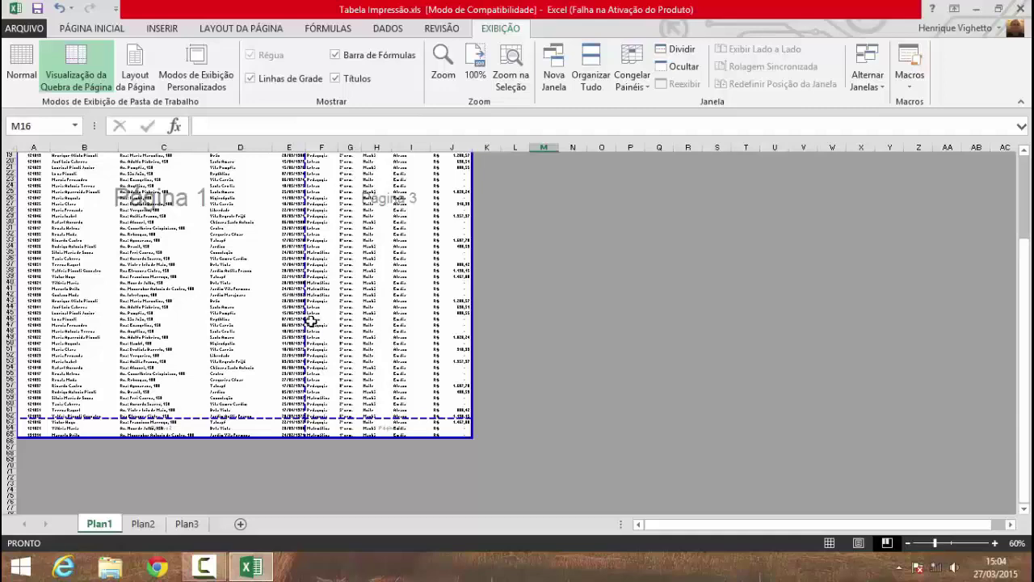
pyautogui.scroll(8, 630, 380)
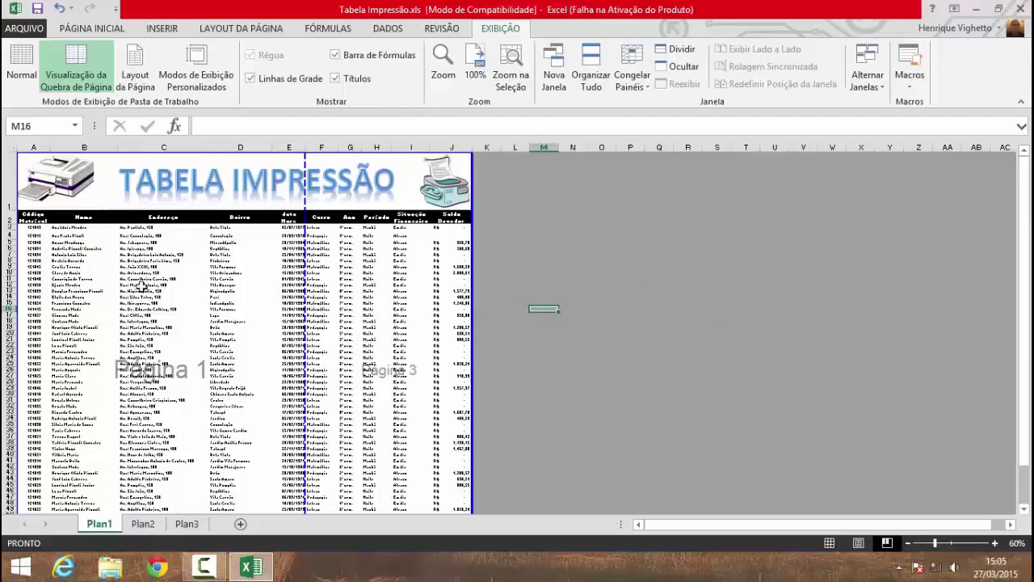
# Step: Open the page setup for Plan1 and set the page orientation to landscape (Paisagem)
pyautogui.rightClick(103, 249)
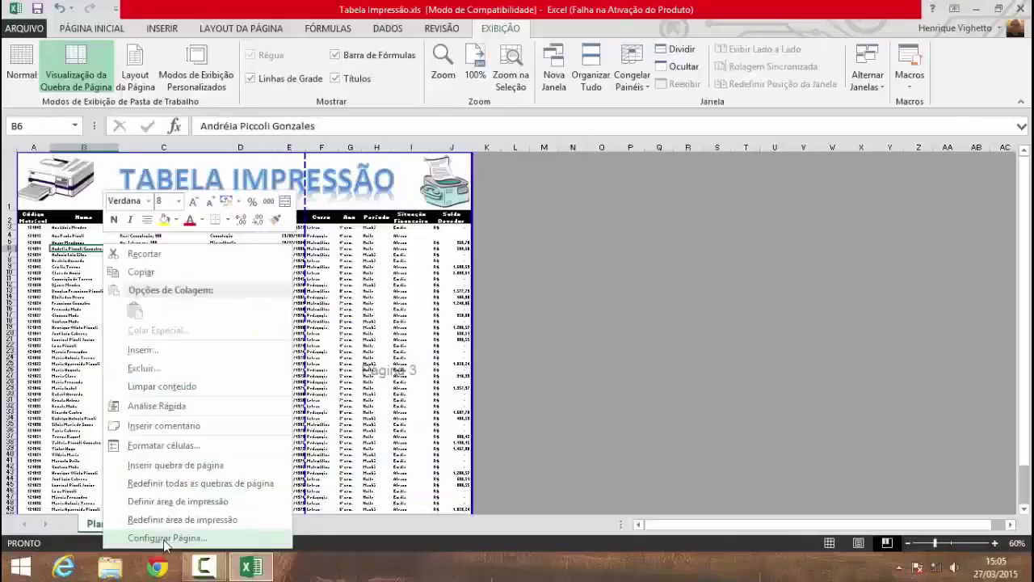
pyautogui.click(343, 441)
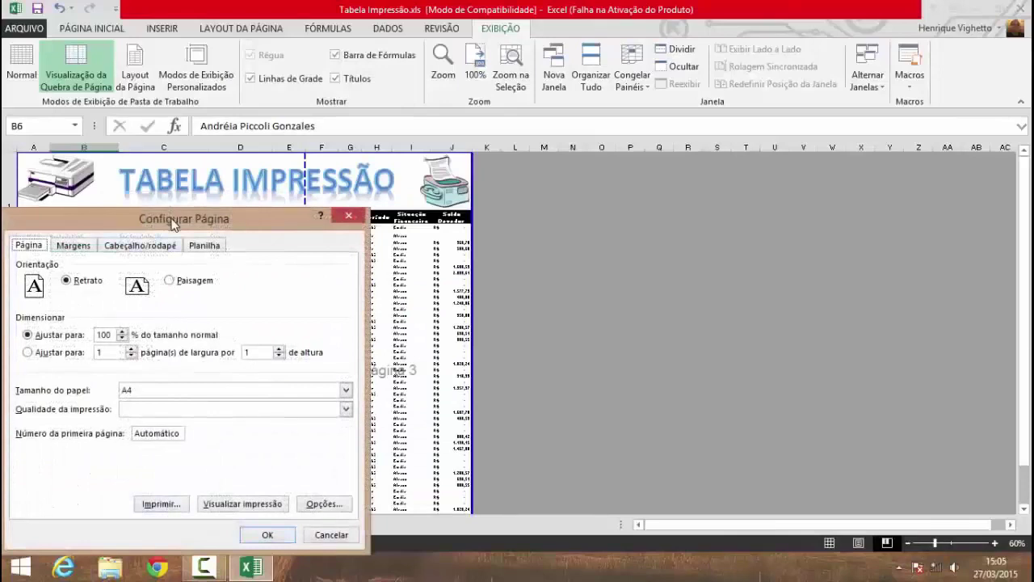
pyautogui.moveTo(170, 209); pyautogui.dragTo(458, 115)
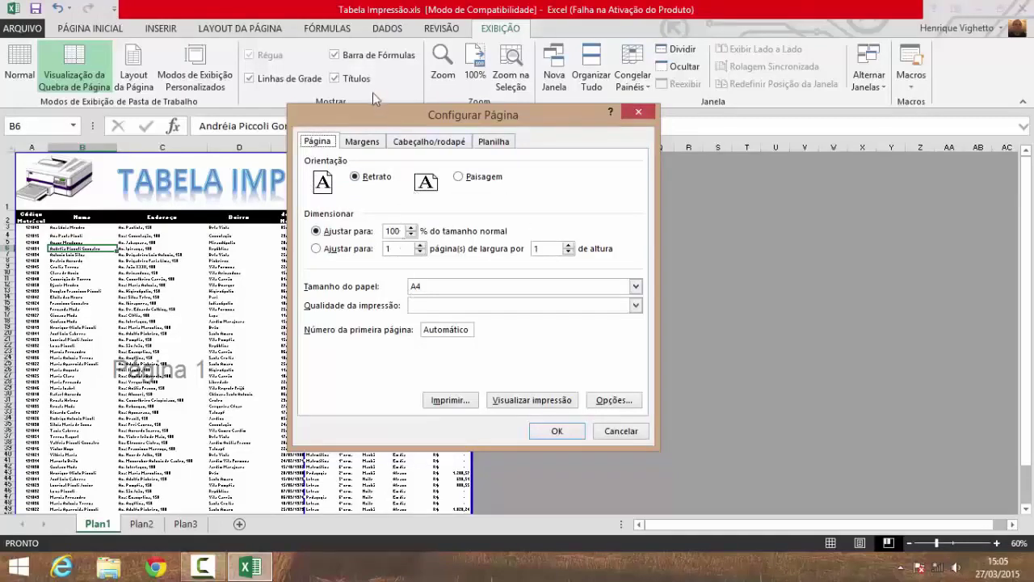
pyautogui.moveTo(377, 117); pyautogui.dragTo(666, 248)
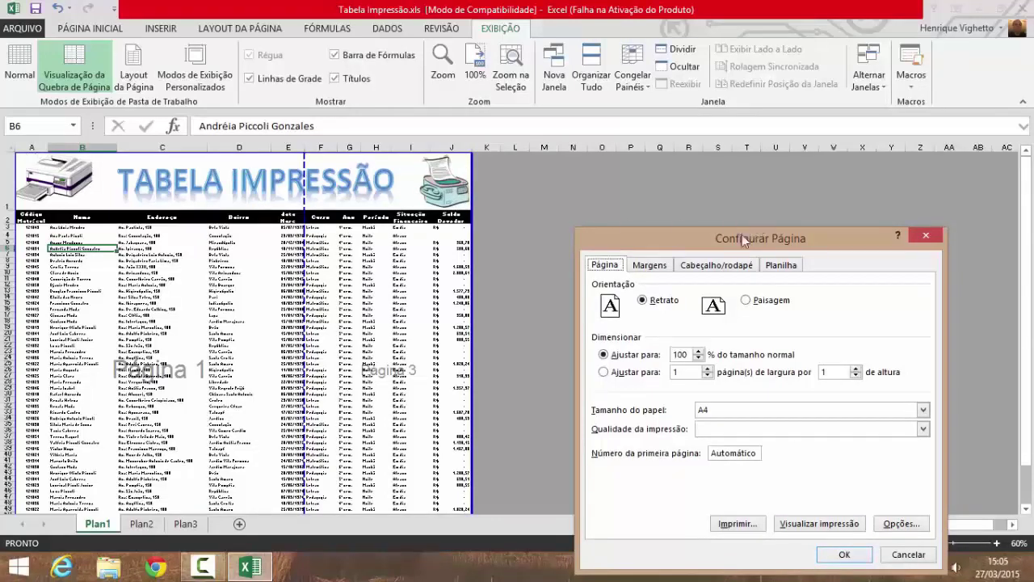
pyautogui.moveTo(719, 237); pyautogui.dragTo(606, 121)
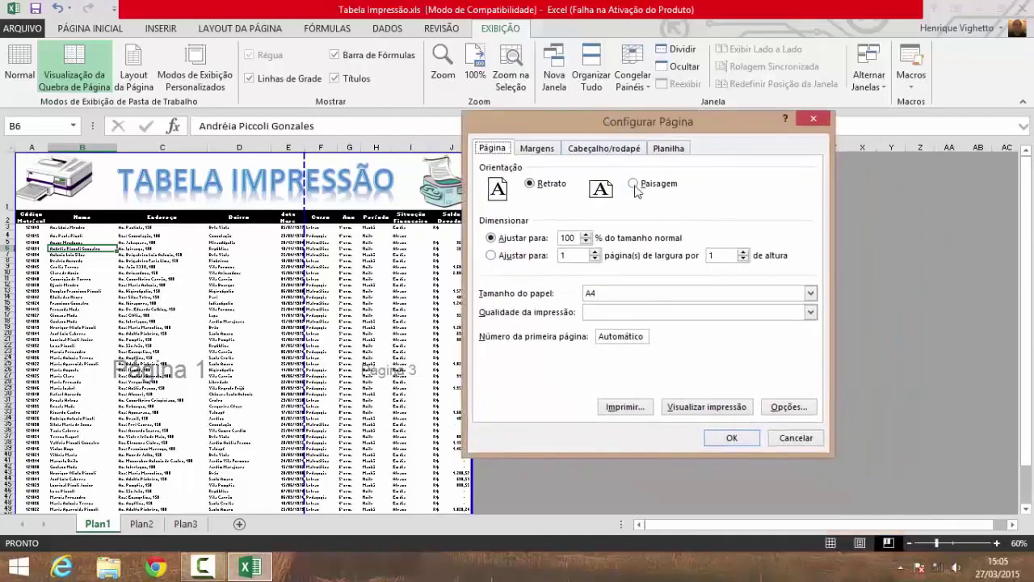
pyautogui.click(634, 185)
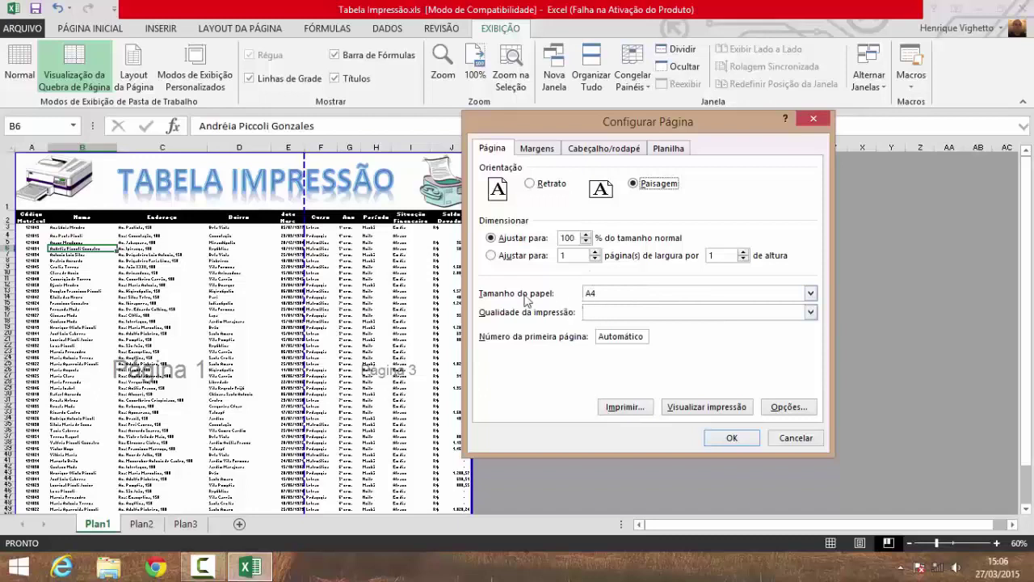
# Step: Keep A4 as the paper size and set the print quality to 600 dpi
pyautogui.click(810, 293)
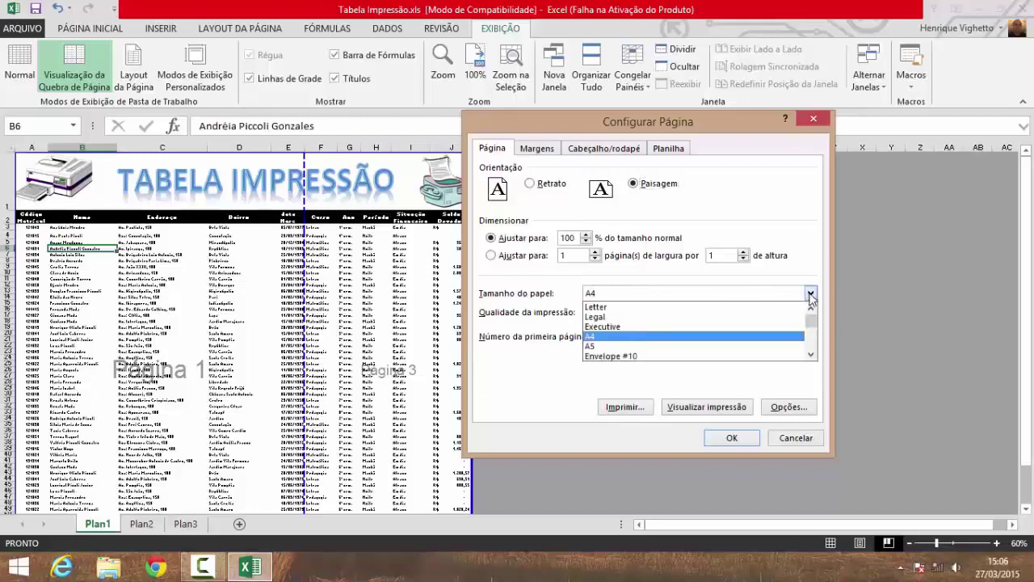
pyautogui.click(810, 293)
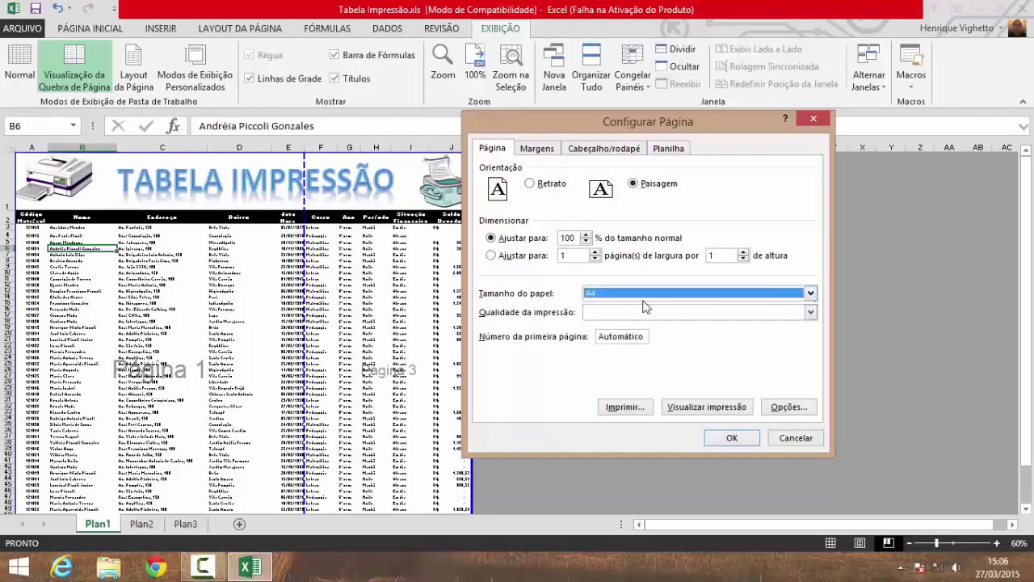
pyautogui.click(810, 313)
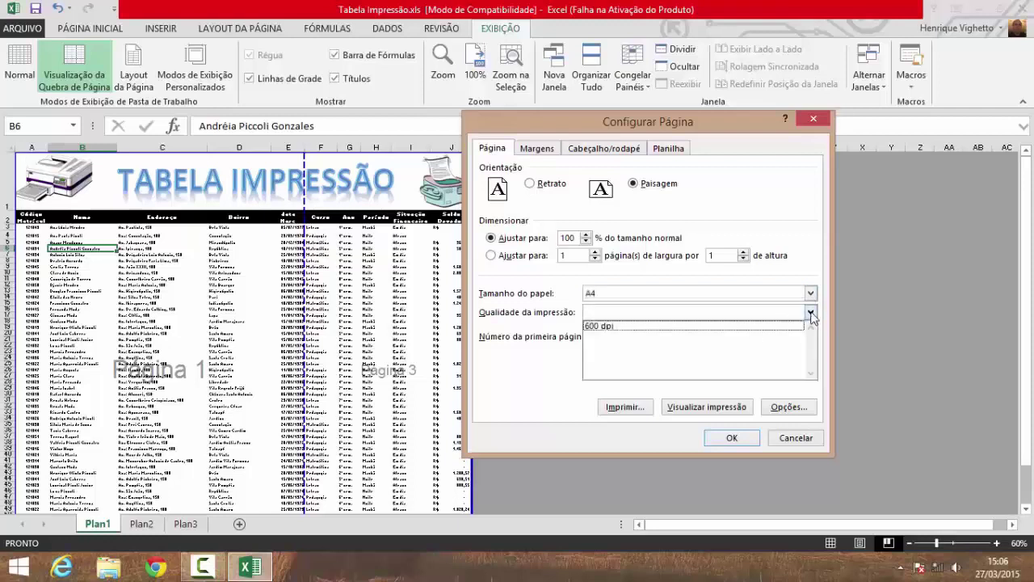
pyautogui.click(634, 326)
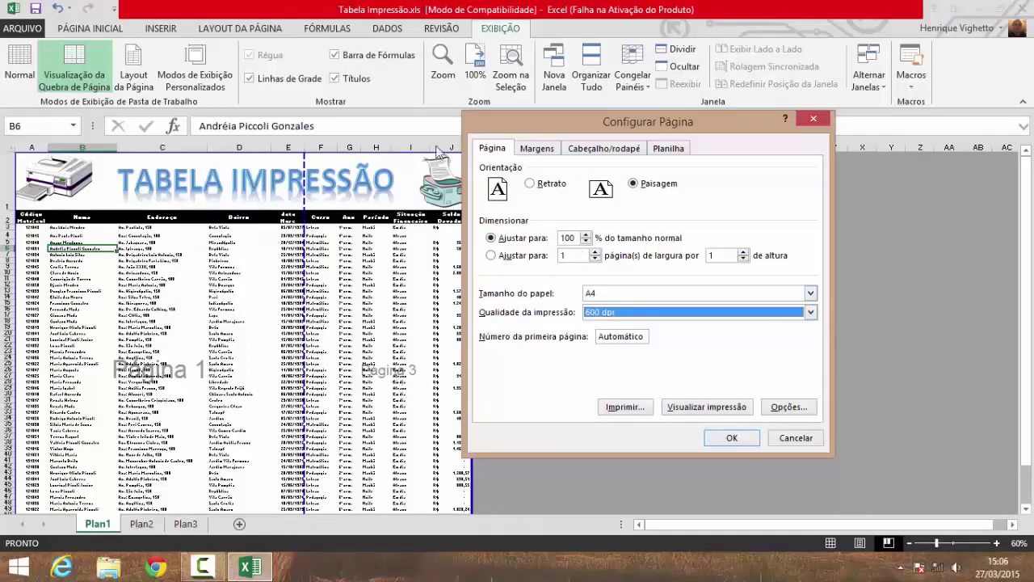
# Step: Set the top, bottom, left and right page margins and the header and footer distances to 0
pyautogui.click(537, 150)
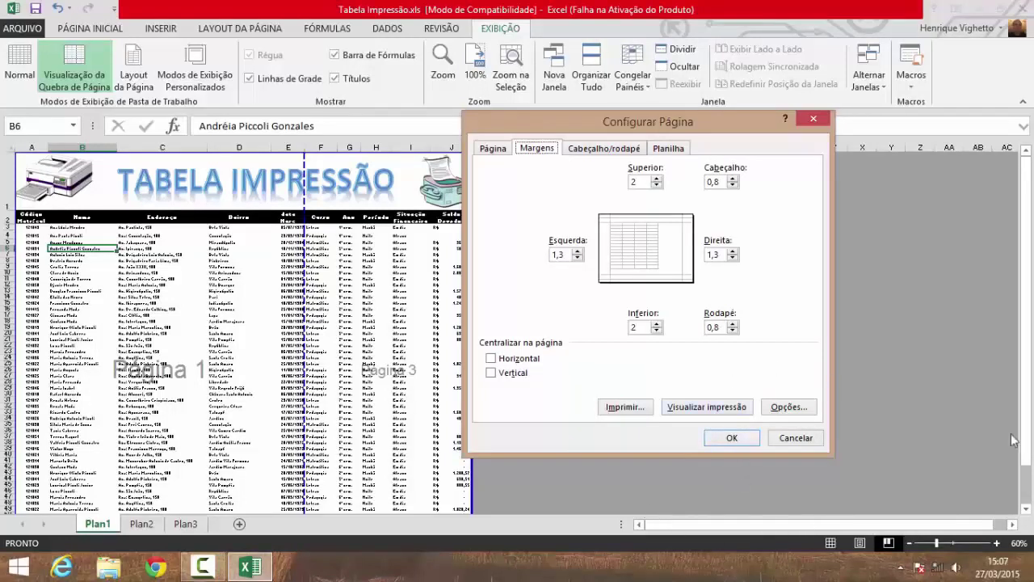
pyautogui.click(643, 181)
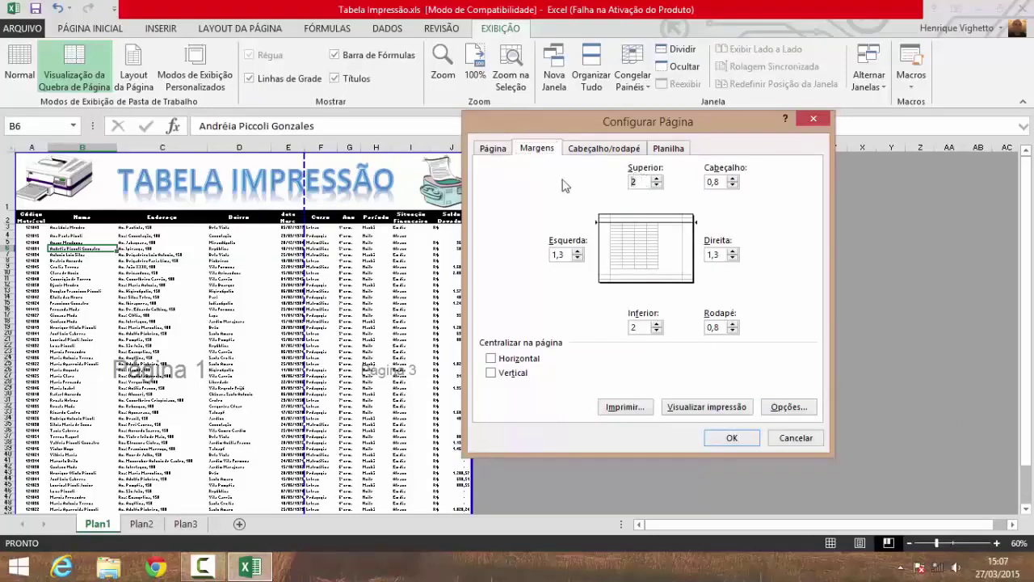
pyautogui.press('Tab')
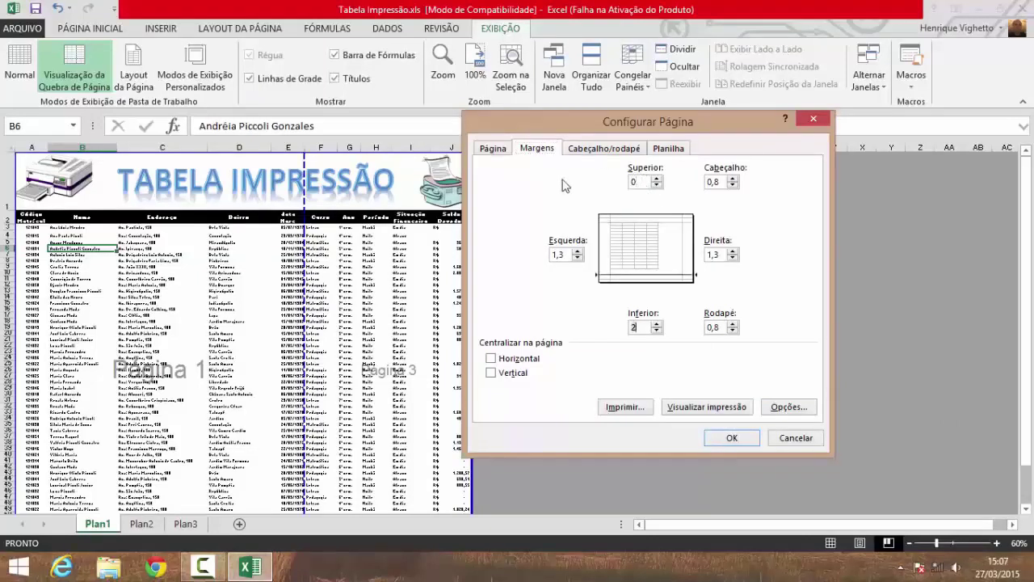
pyautogui.press('Tab')
pyautogui.press('Tab')
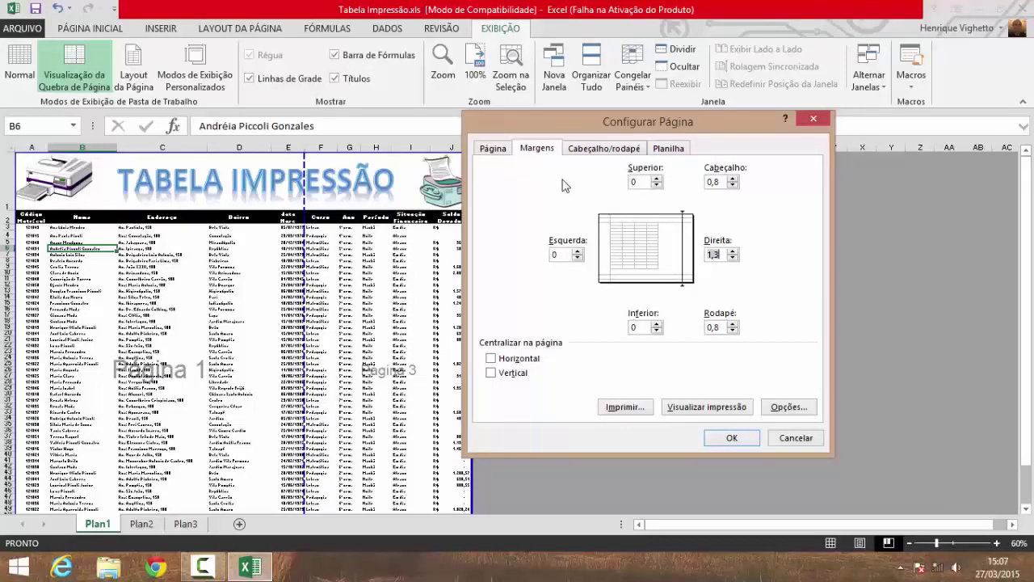
pyautogui.press('Tab')
pyautogui.write('0')
pyautogui.press('Tab')
# Step: Center the table on the page both horizontally and vertically, and apply the page setup
pyautogui.click(492, 357)
pyautogui.click(492, 373)
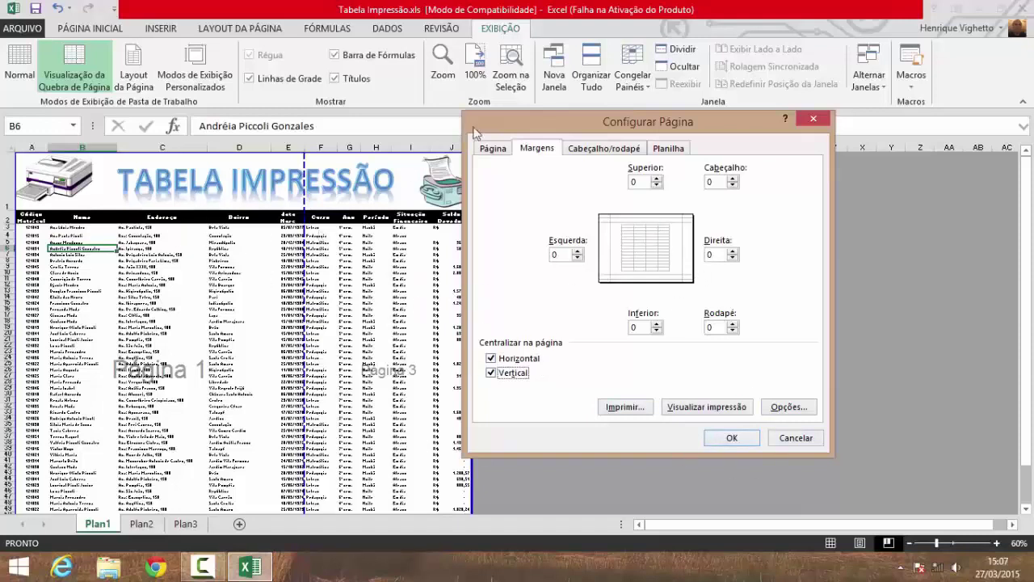
pyautogui.moveTo(475, 132); pyautogui.dragTo(538, 138)
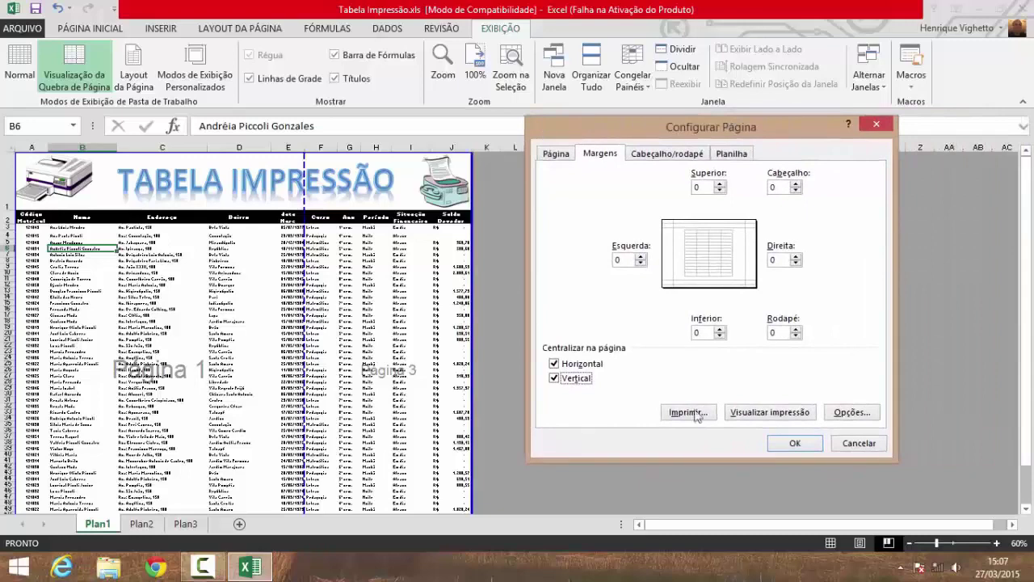
pyautogui.click(795, 443)
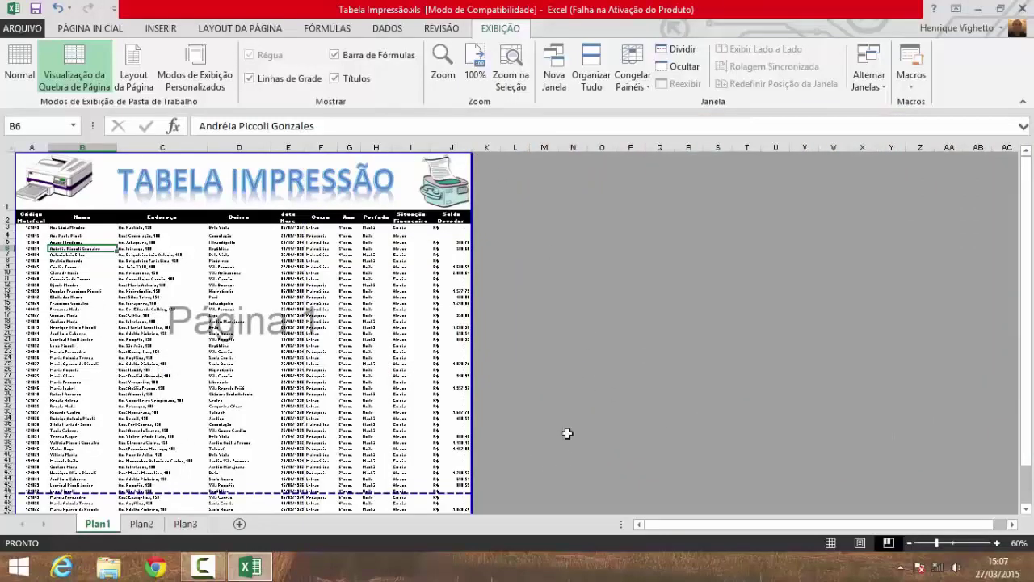
# Step: Examine how the table rows from row 3 to row 65 are divided between page 1 and page 2
pyautogui.scroll(-5, 528, 381)
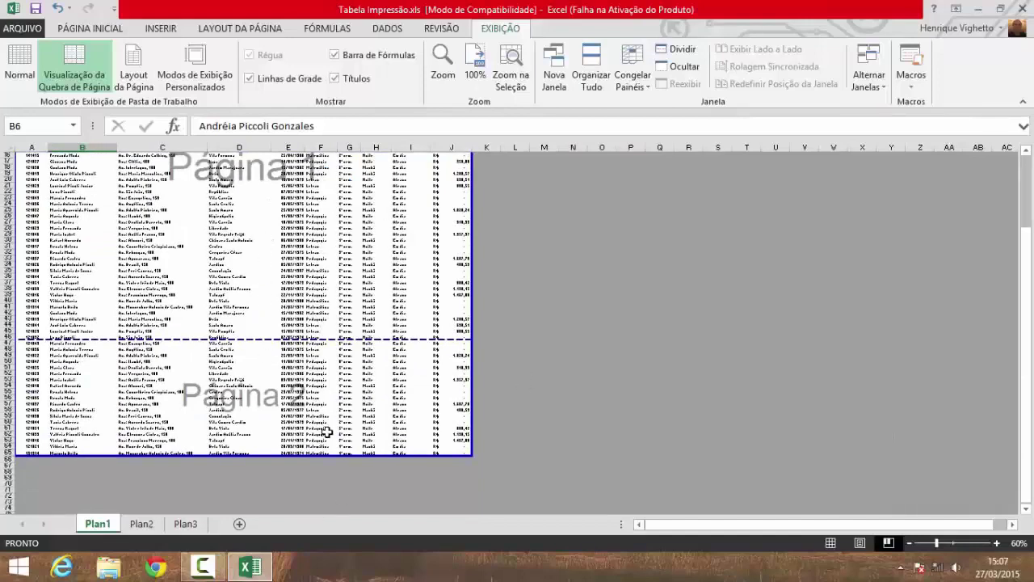
pyautogui.scroll(5, 325, 431)
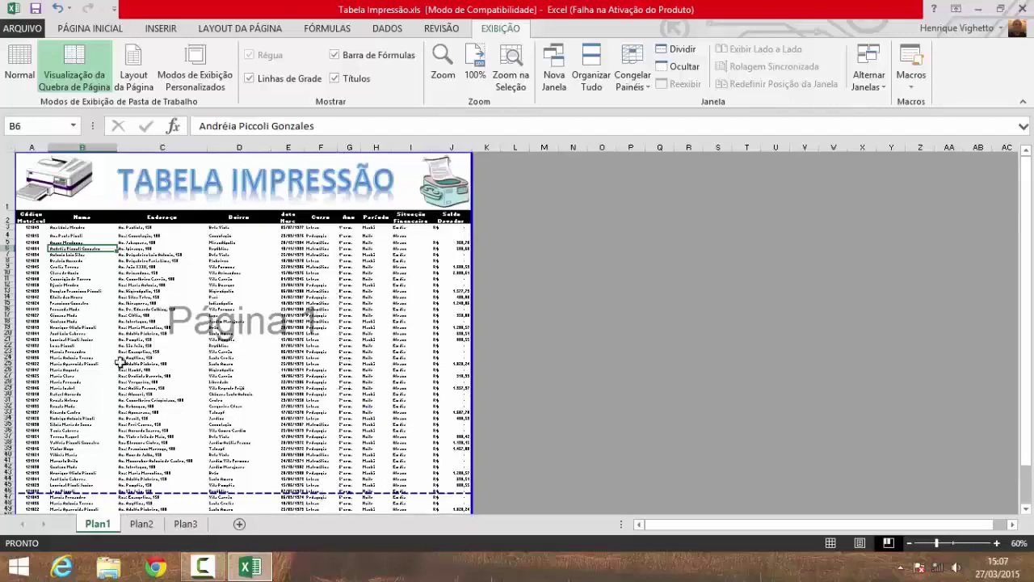
pyautogui.scroll(-4, 223, 467)
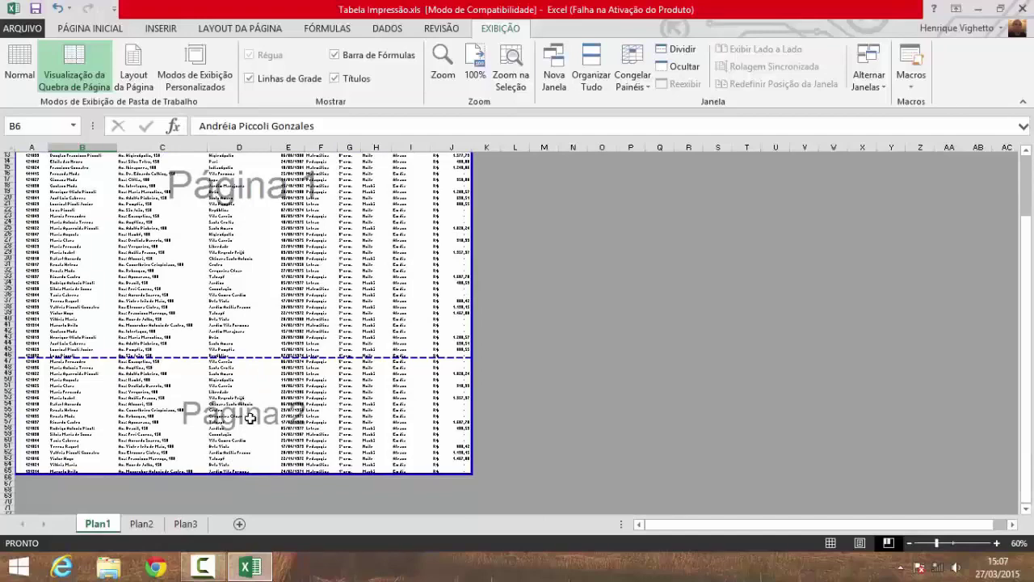
pyautogui.scroll(2, 250, 420)
pyautogui.scroll(2, 251, 422)
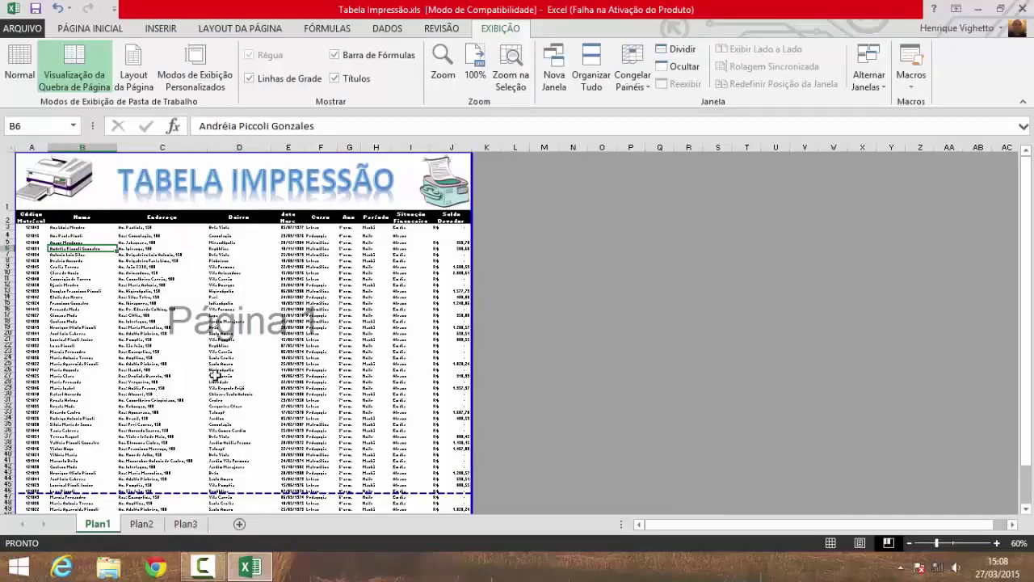
pyautogui.scroll(-4, 207, 481)
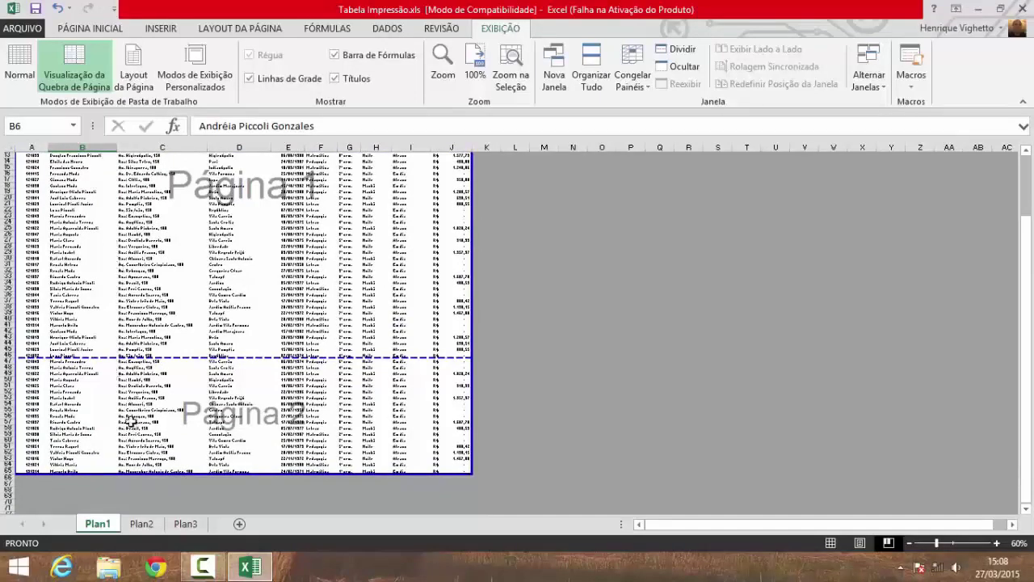
pyautogui.scroll(4, 83, 447)
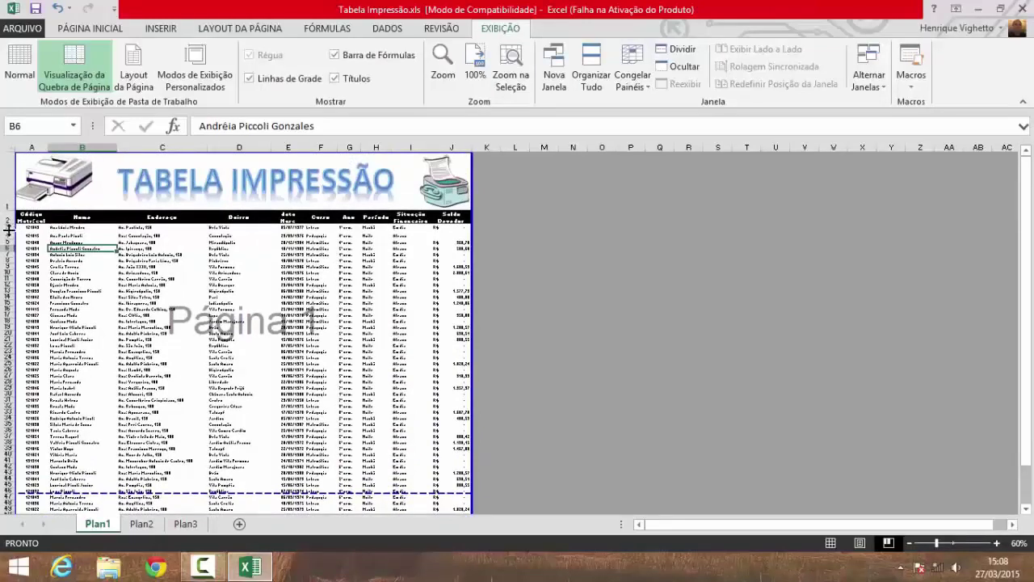
pyautogui.click(10, 227)
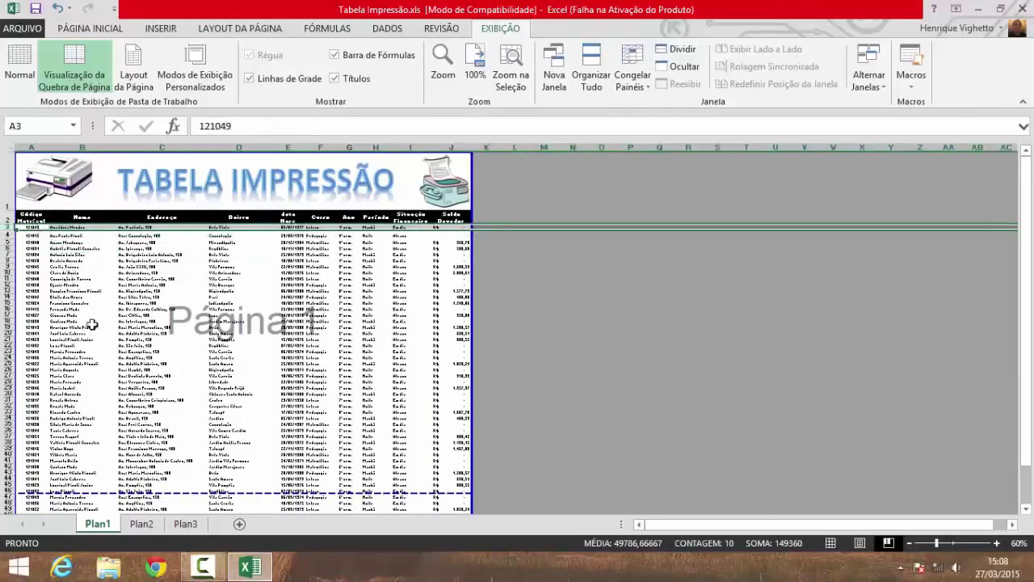
pyautogui.scroll(-5, 106, 400)
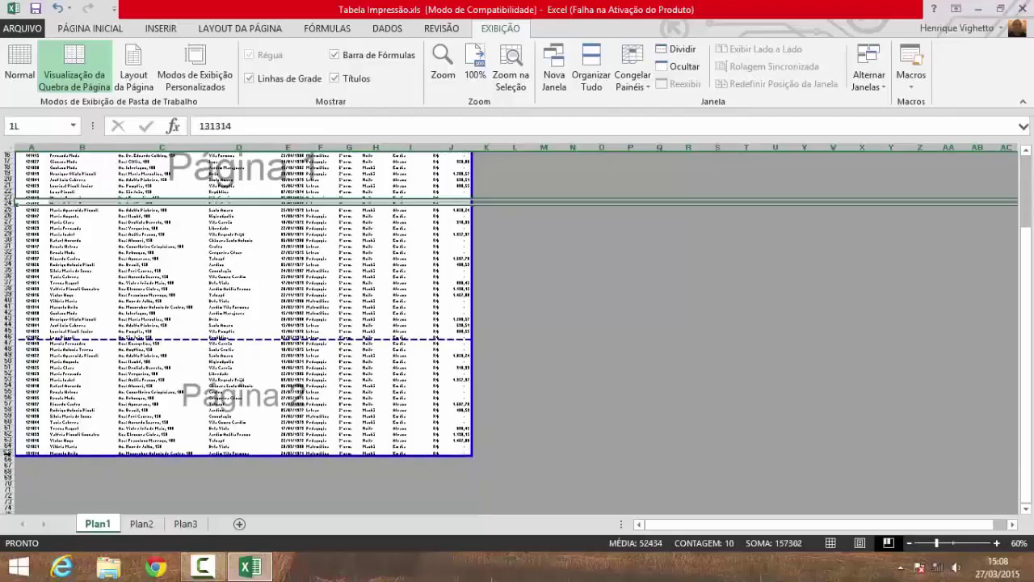
pyautogui.click(8, 453)
pyautogui.scroll(2, 147, 393)
pyautogui.scroll(3, 148, 393)
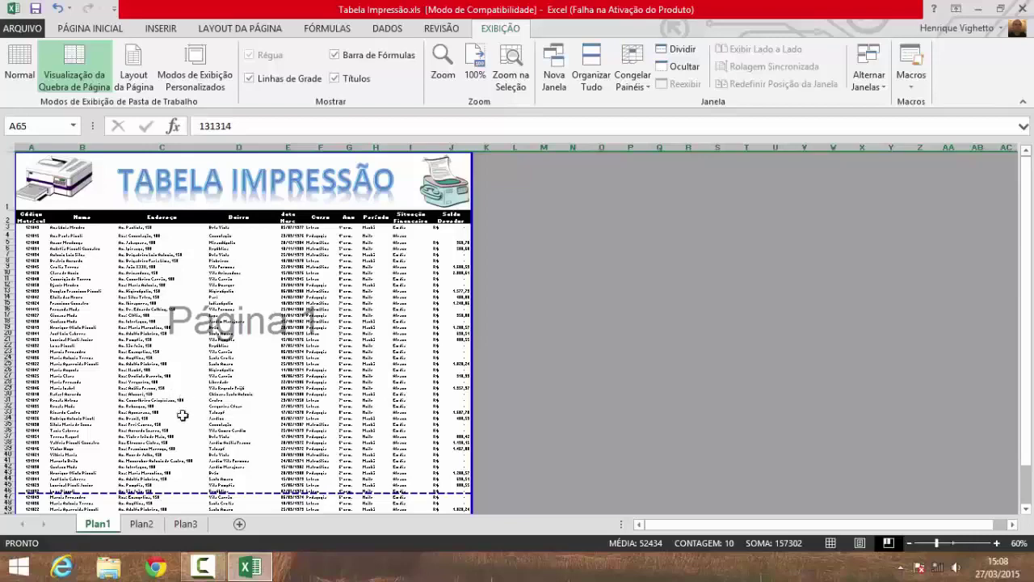
# Step: Move the horizontal page break up so page 1 ends after row 31, and check how both pages are divided
pyautogui.scroll(-5, 170, 424)
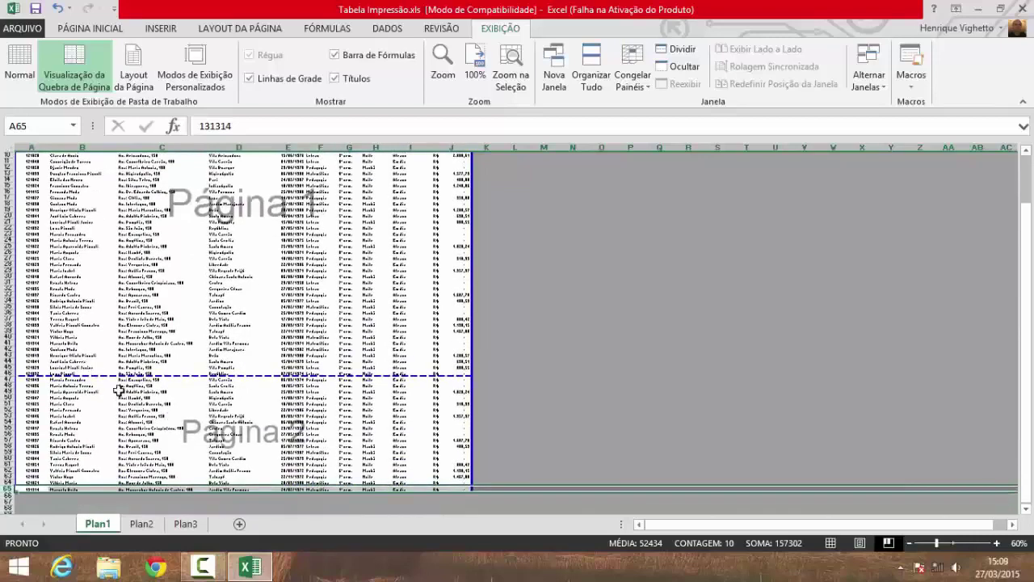
pyautogui.moveTo(119, 376); pyautogui.dragTo(100, 290)
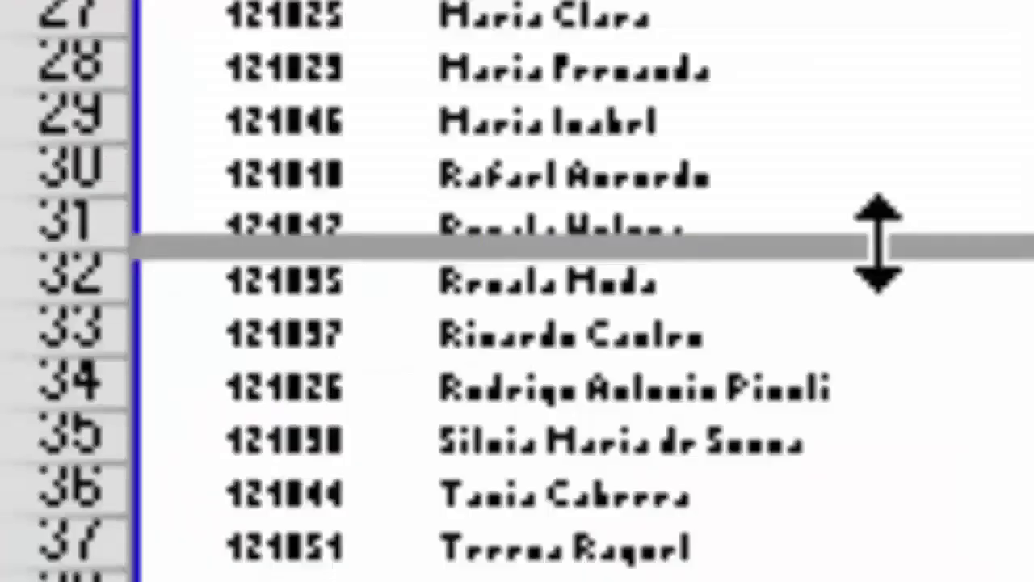
pyautogui.moveTo(879, 239); pyautogui.dragTo(878, 241)
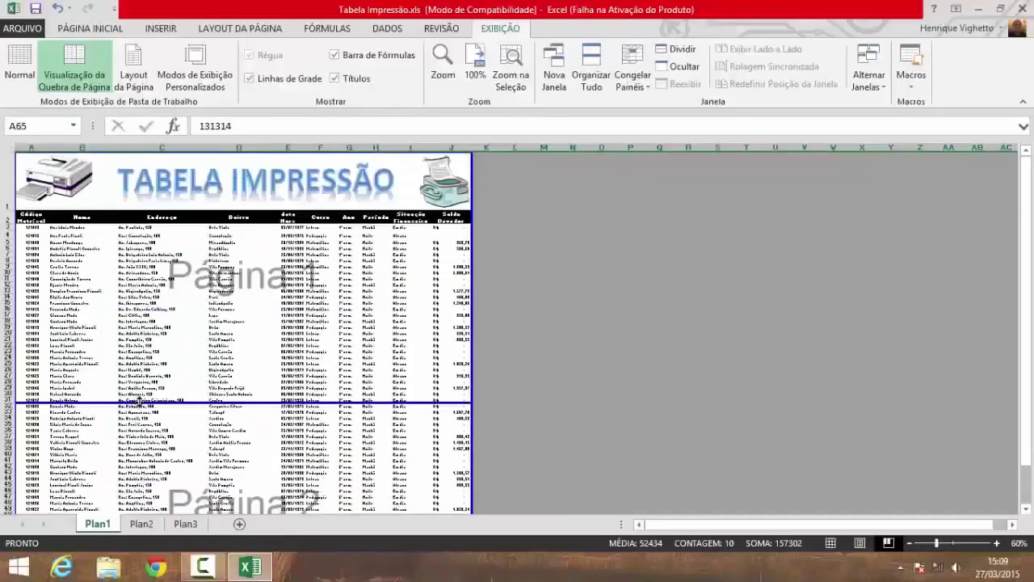
pyautogui.scroll(-8, 139, 400)
pyautogui.scroll(8, 143, 365)
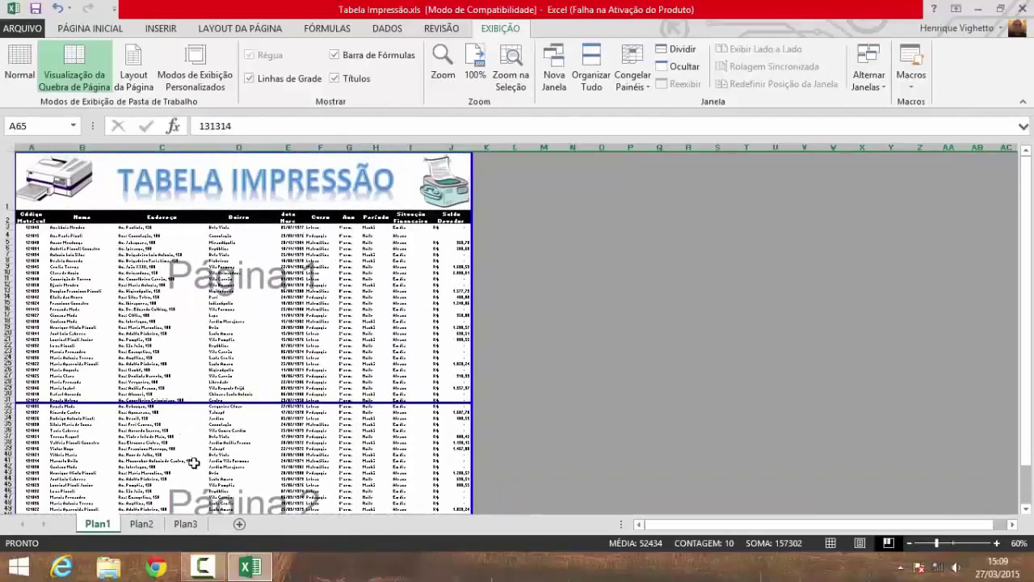
pyautogui.scroll(-3, 194, 462)
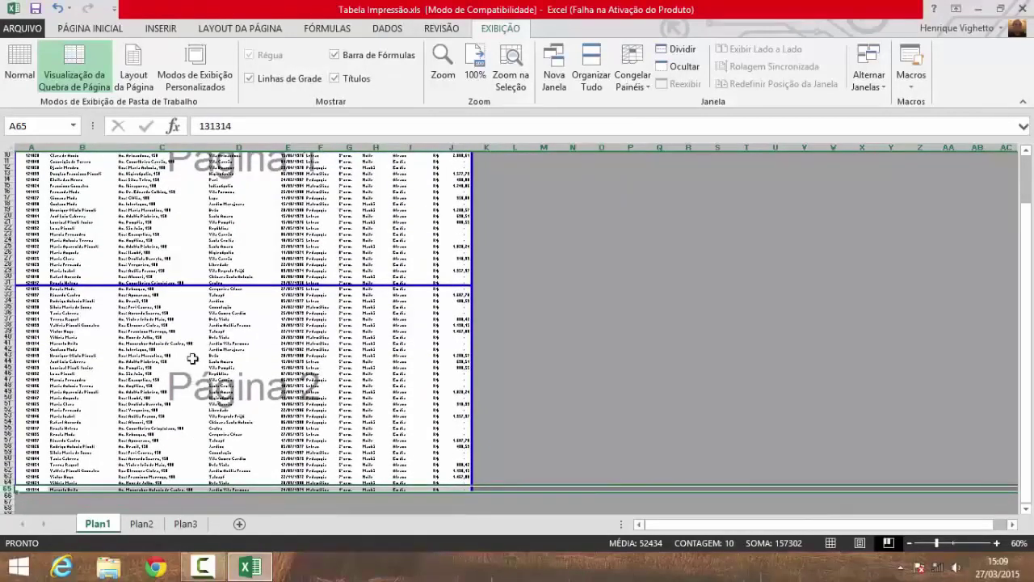
pyautogui.scroll(3, 203, 463)
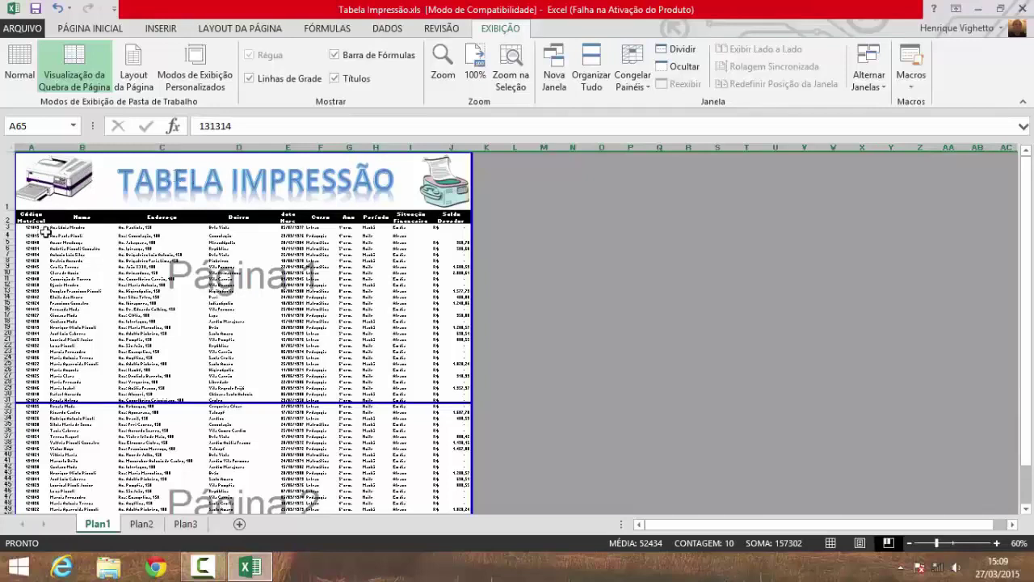
# Step: Set rows $1:$2 to repeat at the top of every printed page in the page setup and apply it
pyautogui.rightClick(147, 273)
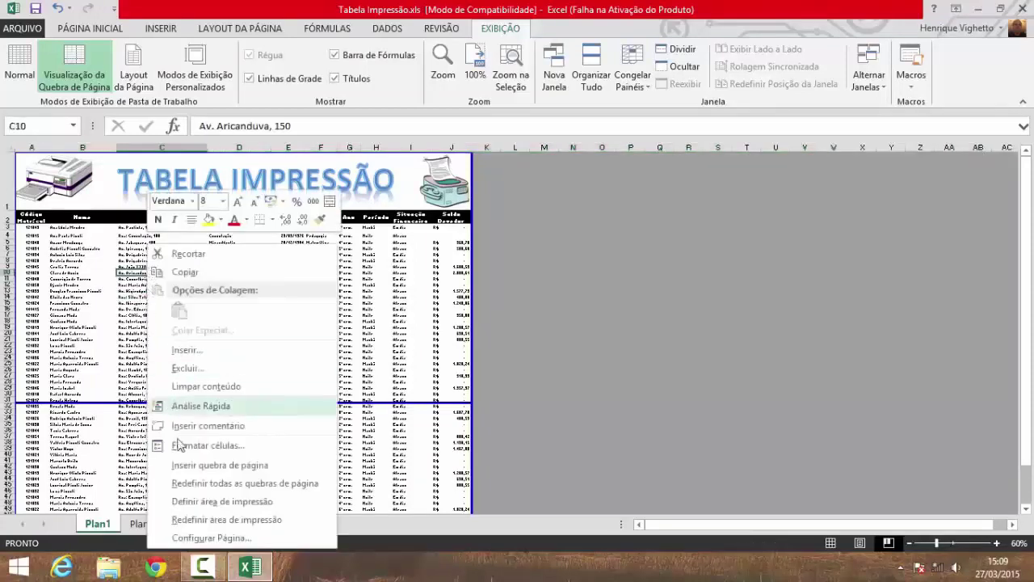
pyautogui.click(207, 538)
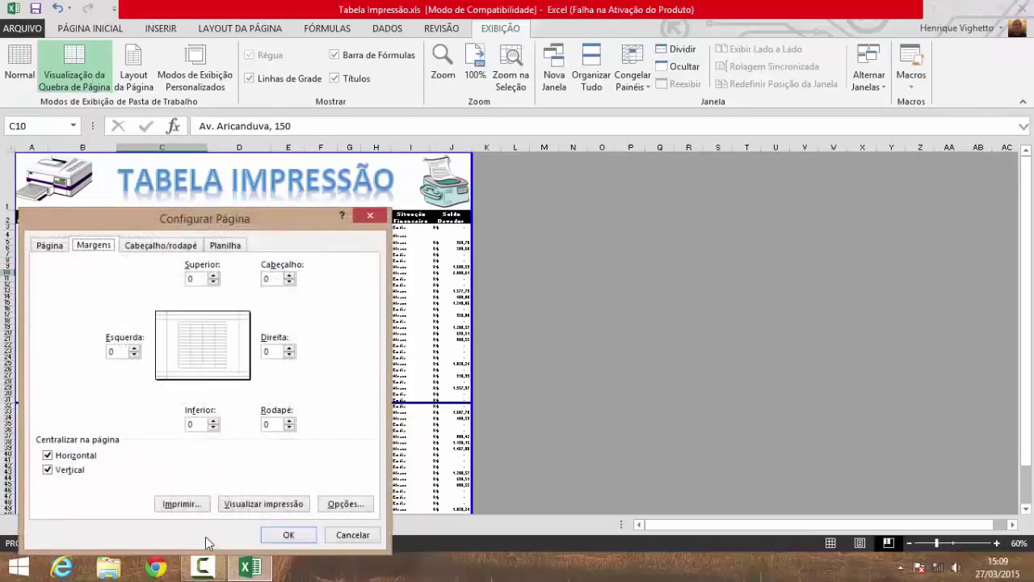
pyautogui.moveTo(142, 220); pyautogui.dragTo(602, 194)
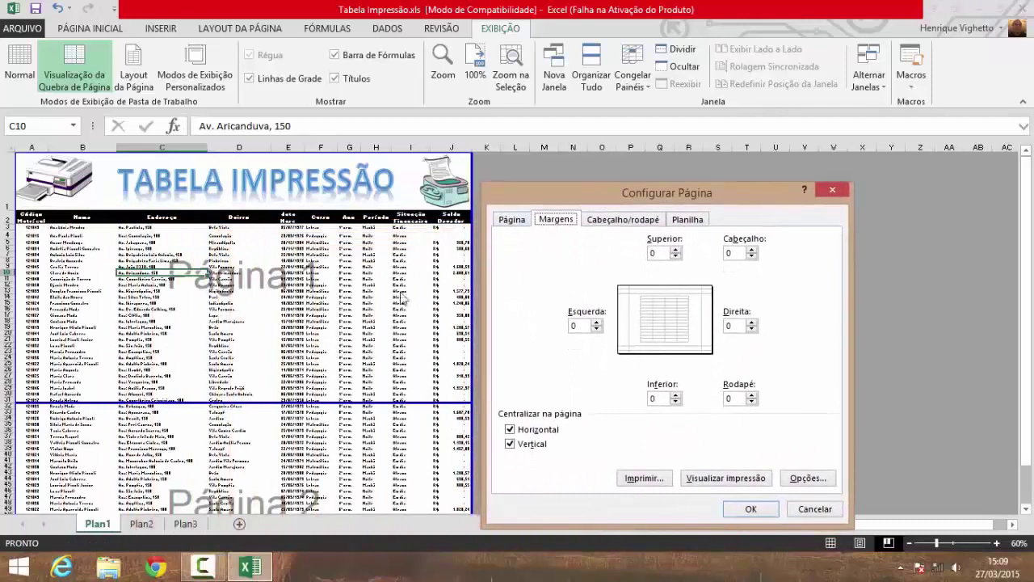
pyautogui.click(689, 221)
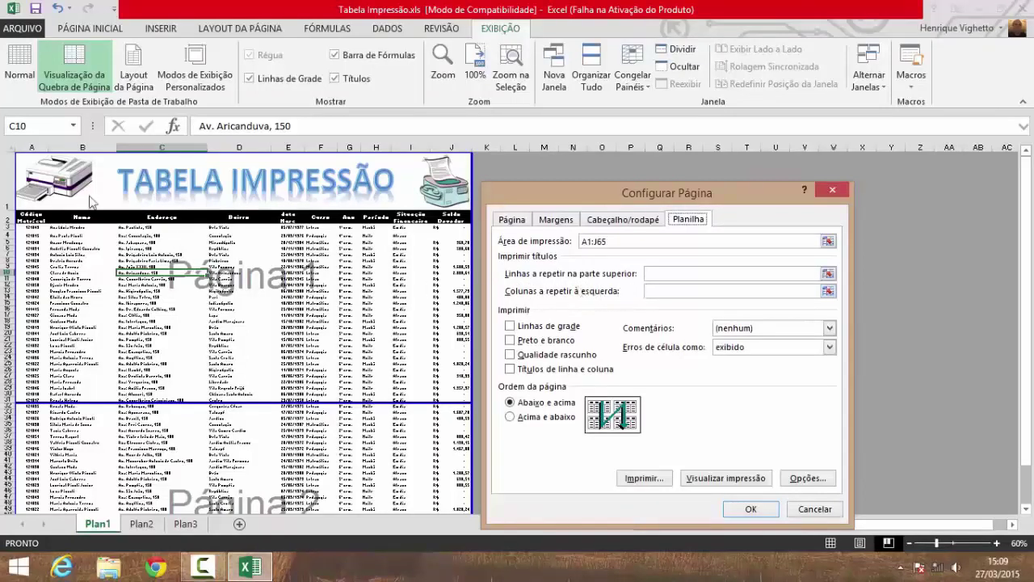
pyautogui.click(658, 274)
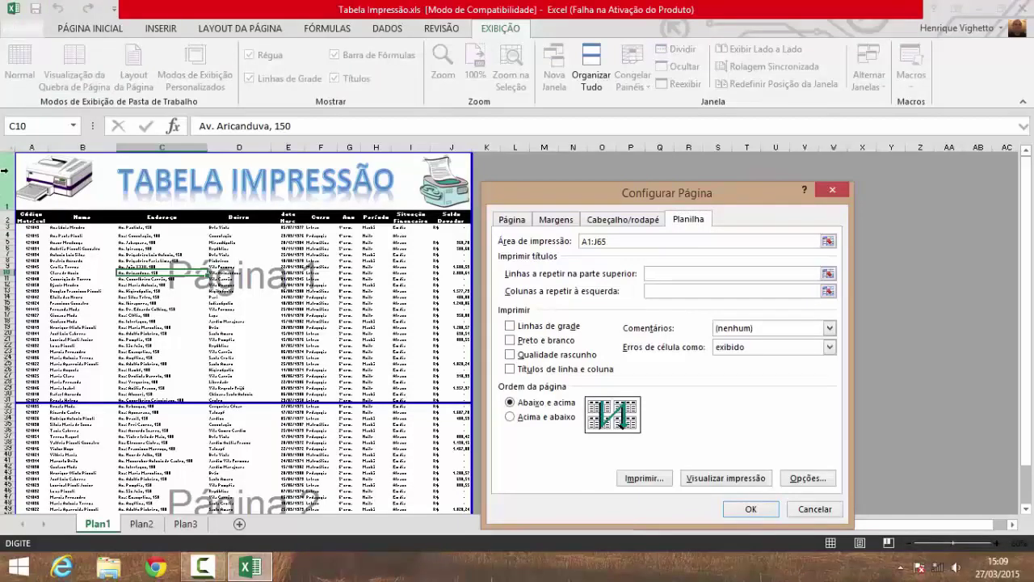
pyautogui.moveTo(5, 169); pyautogui.dragTo(10, 216)
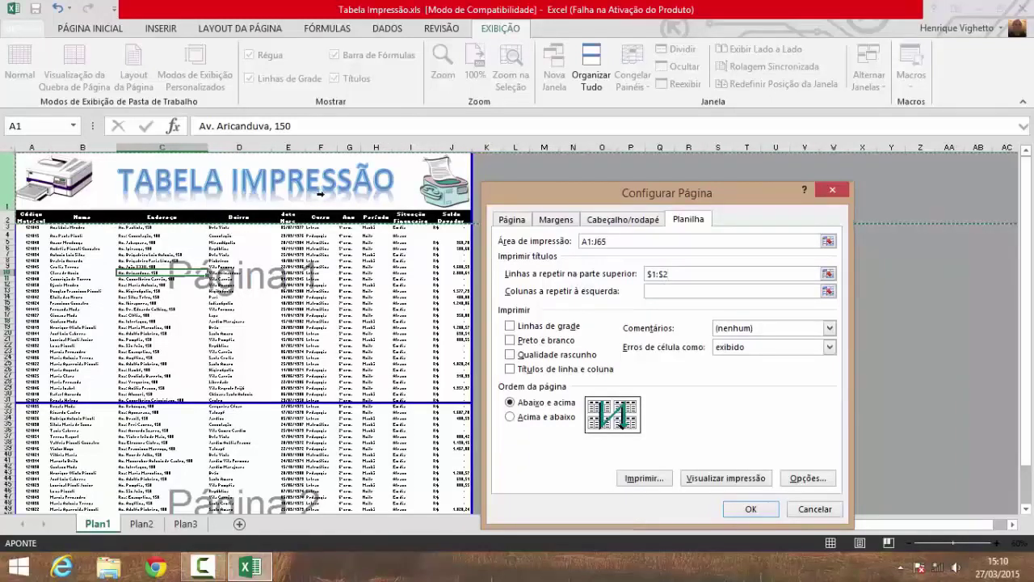
pyautogui.click(749, 511)
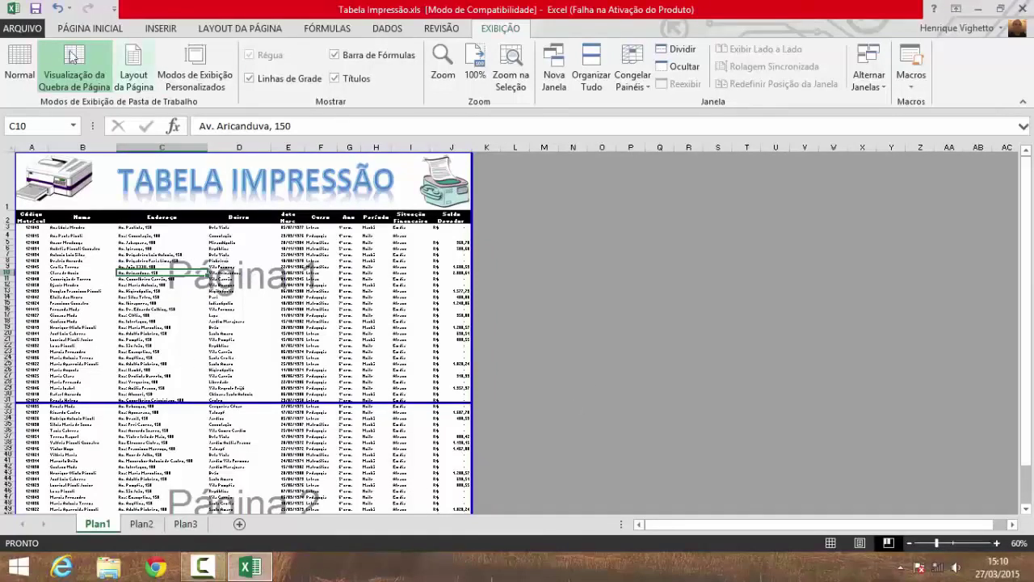
# Step: Open the print preview and compare pages 1 and 2 to check the repeated title rows
pyautogui.click(23, 28)
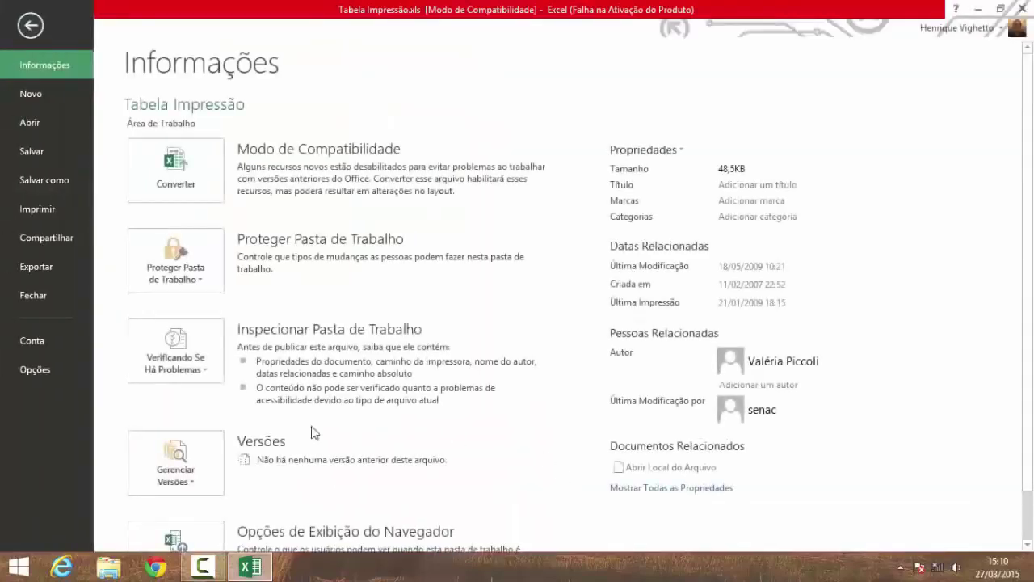
pyautogui.click(36, 210)
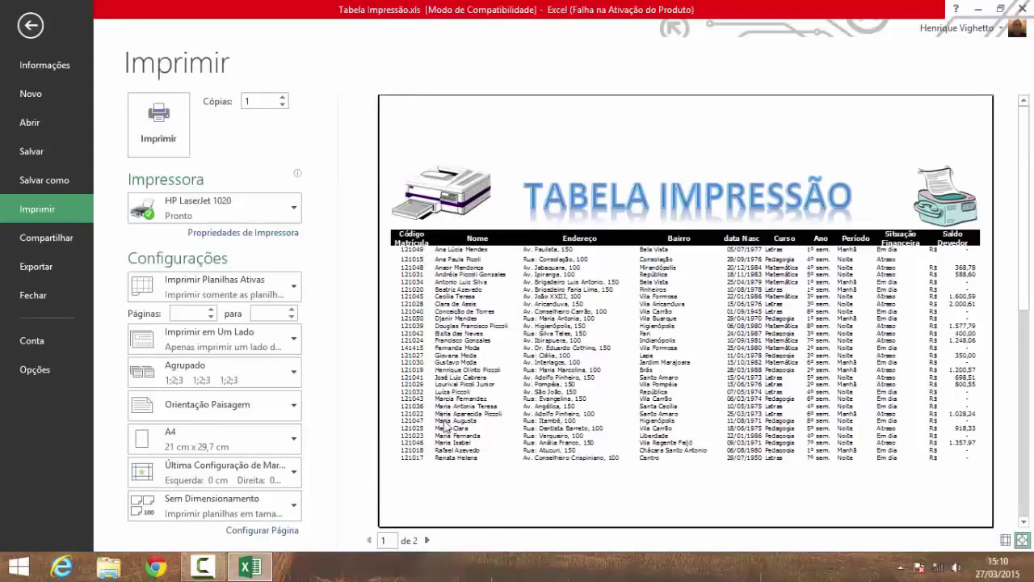
pyautogui.click(427, 540)
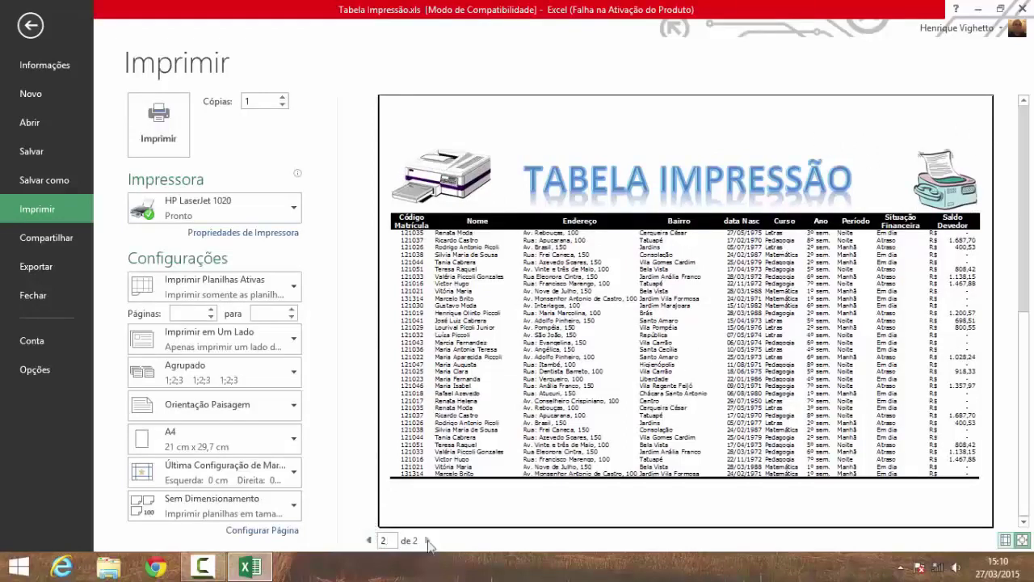
pyautogui.click(369, 540)
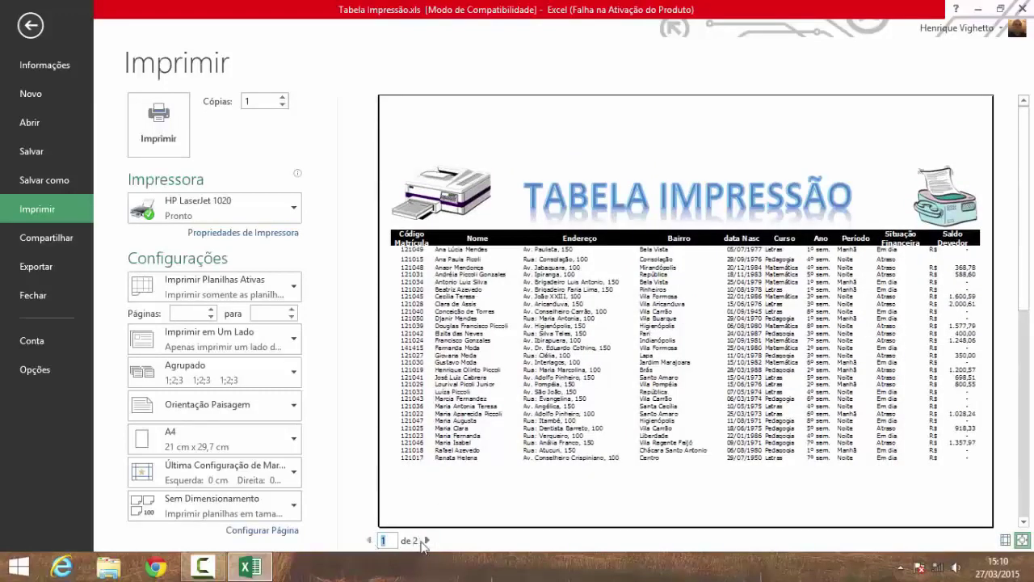
pyautogui.click(426, 540)
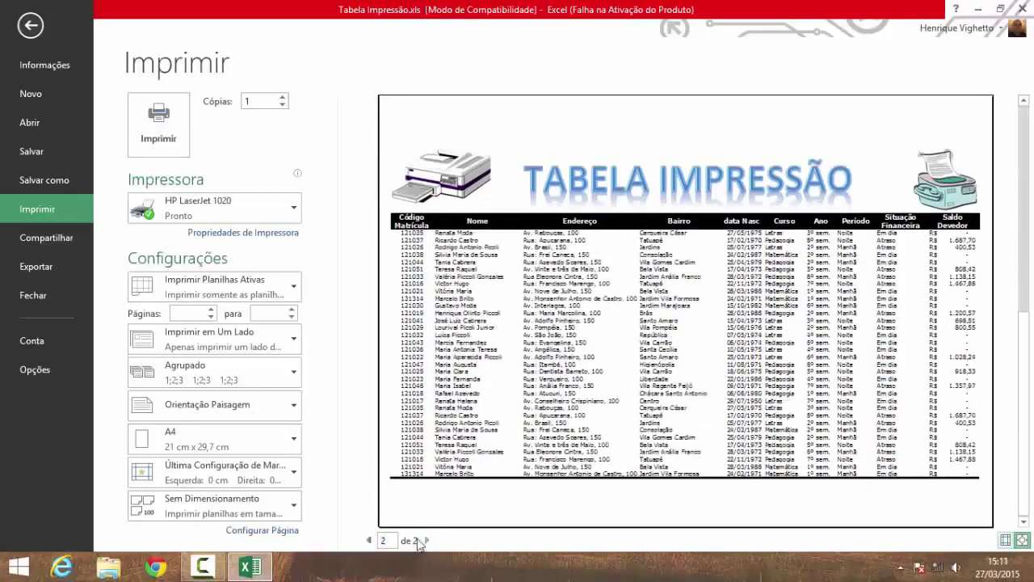
pyautogui.click(370, 540)
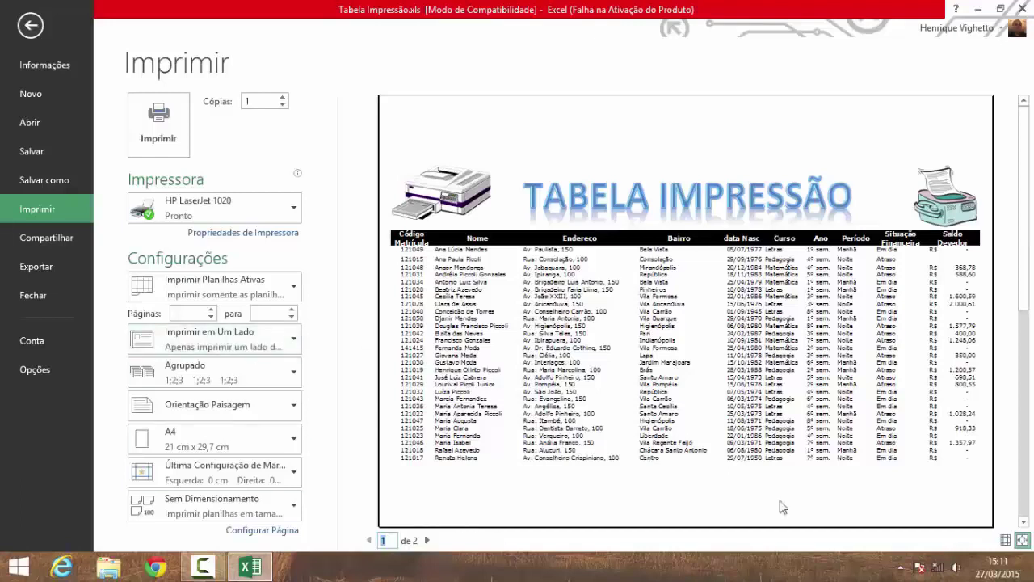
# Step: Open the page setup from the print preview and open the custom header editor, placing the dialogs clear of the preview
pyautogui.click(279, 531)
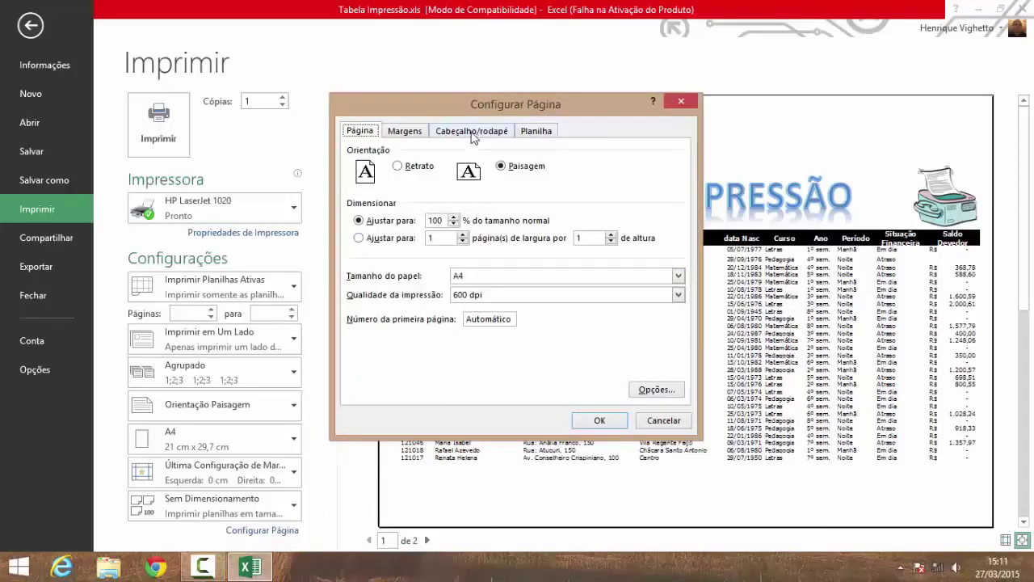
pyautogui.click(472, 134)
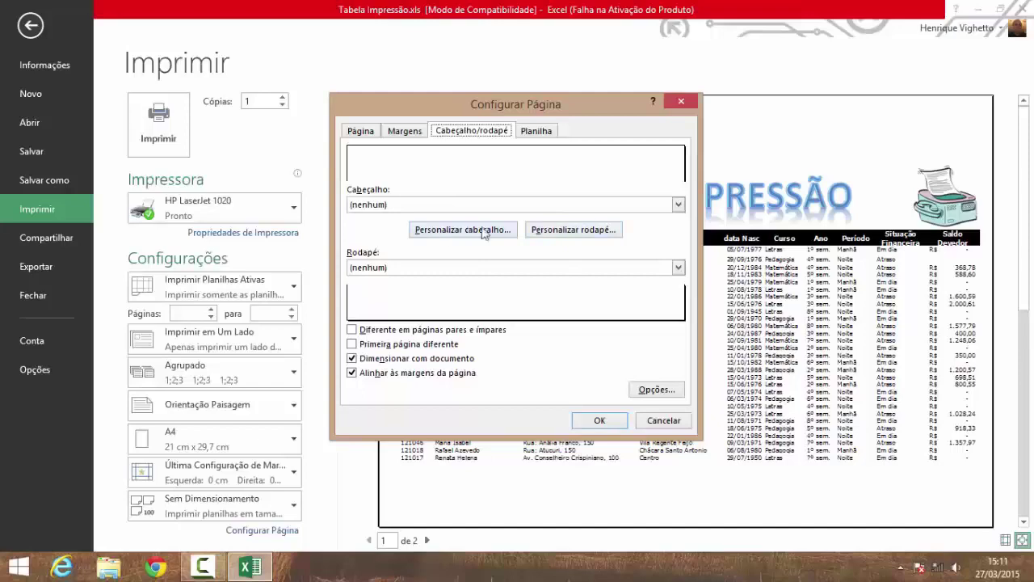
pyautogui.moveTo(499, 110); pyautogui.dragTo(194, 144)
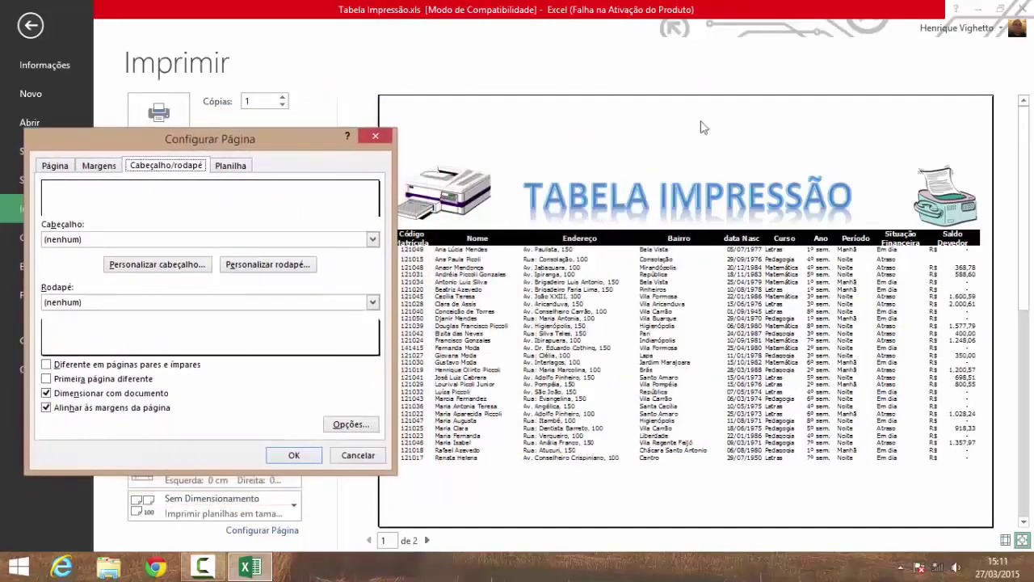
pyautogui.moveTo(202, 137); pyautogui.dragTo(202, 74)
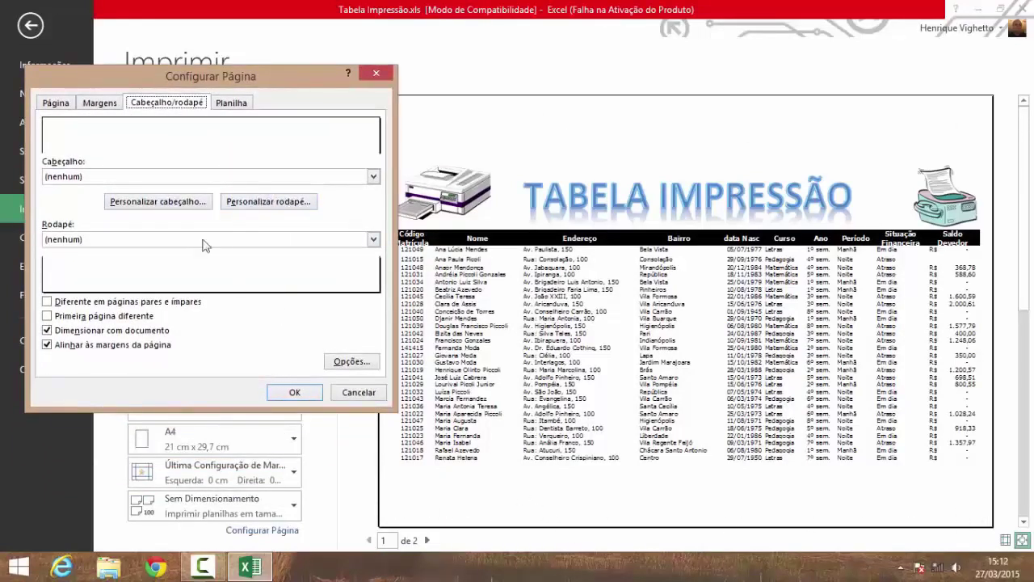
pyautogui.moveTo(168, 87); pyautogui.dragTo(284, 85)
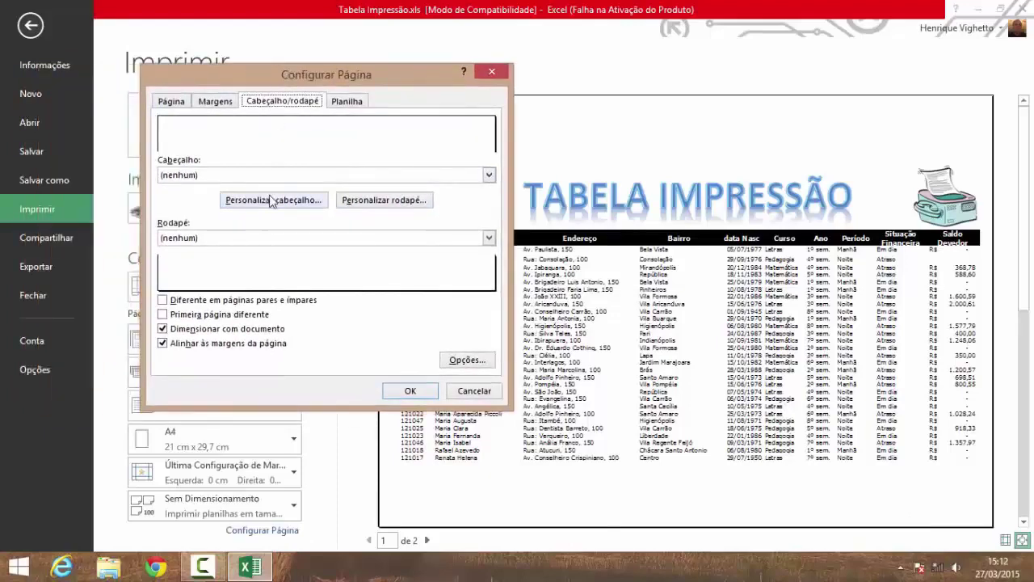
pyautogui.click(273, 202)
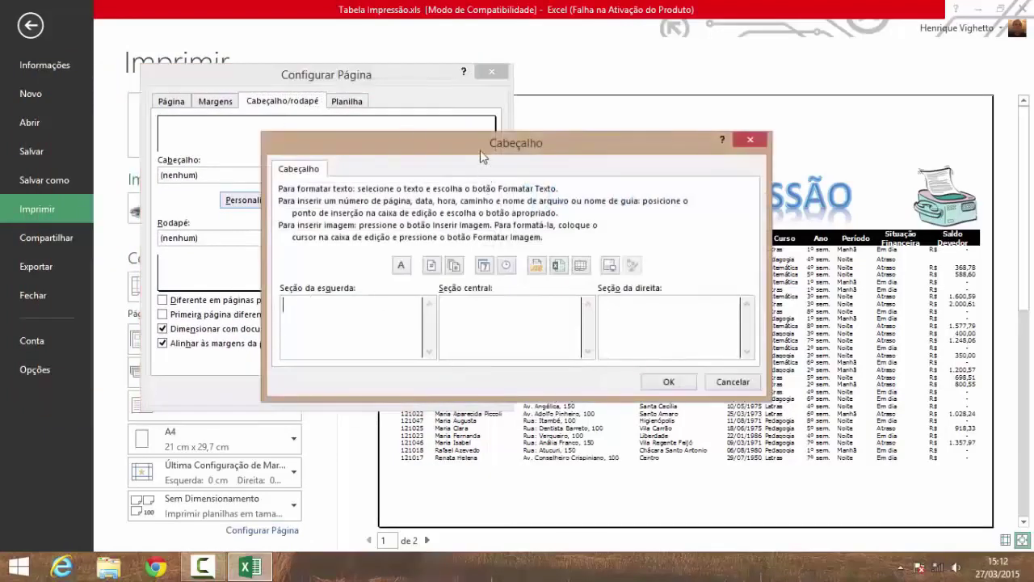
pyautogui.moveTo(450, 158); pyautogui.dragTo(469, 210)
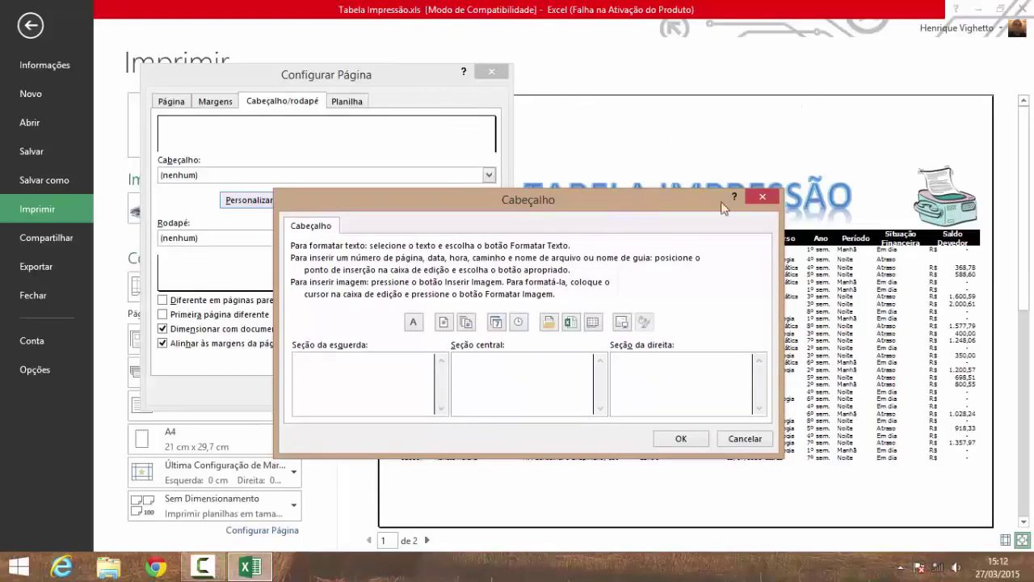
# Step: Reopen the custom header editor with the dialogs spaced apart, and look over its text formatting options
pyautogui.click(761, 197)
pyautogui.moveTo(403, 75); pyautogui.dragTo(242, 70)
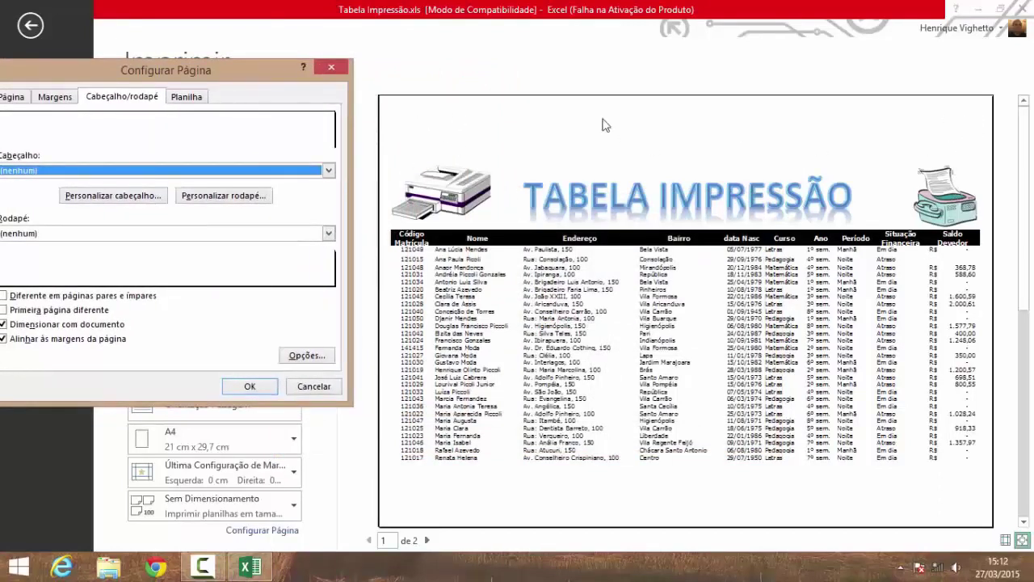
pyautogui.click(125, 202)
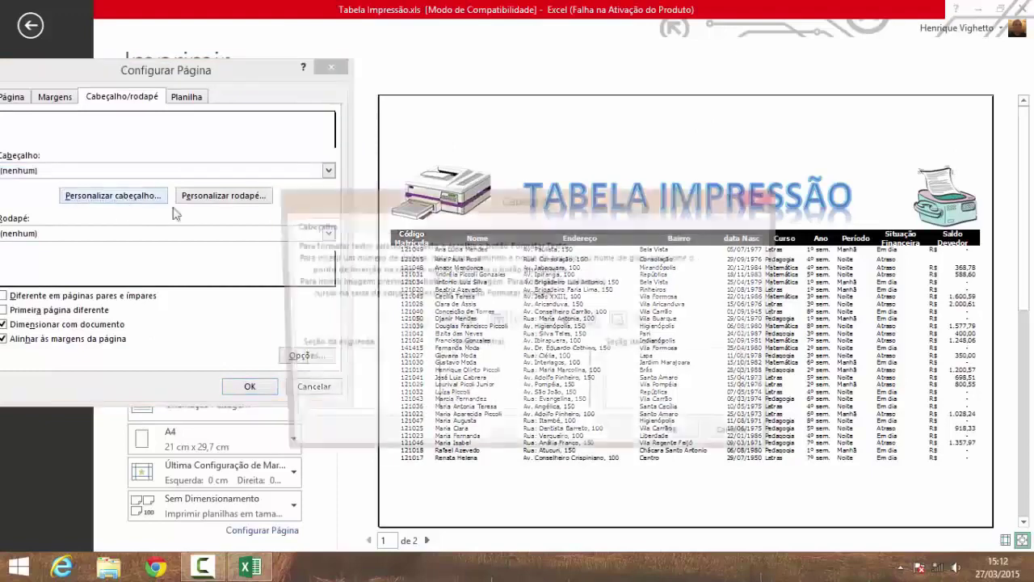
pyautogui.moveTo(518, 203); pyautogui.dragTo(685, 204)
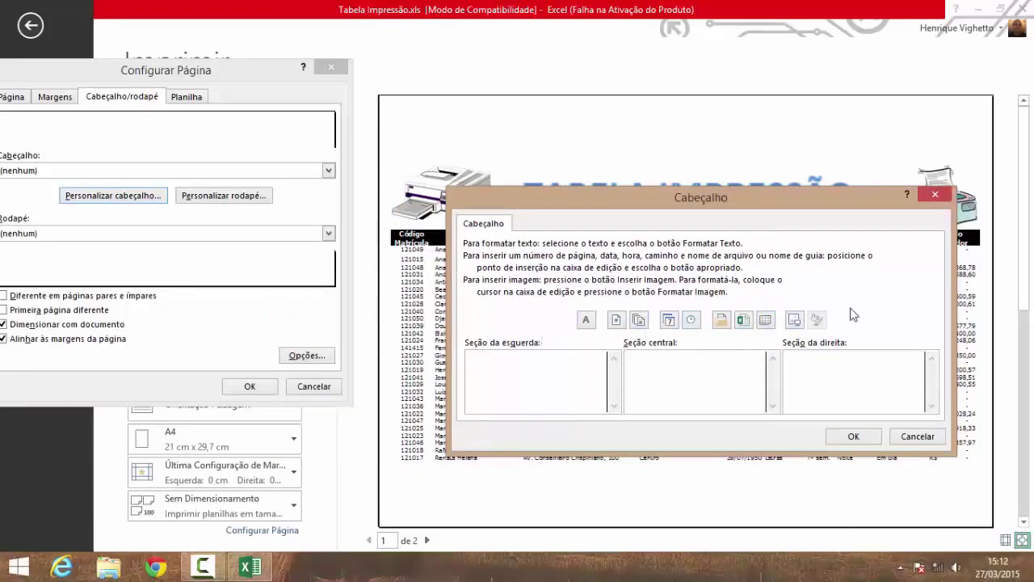
pyautogui.click(586, 320)
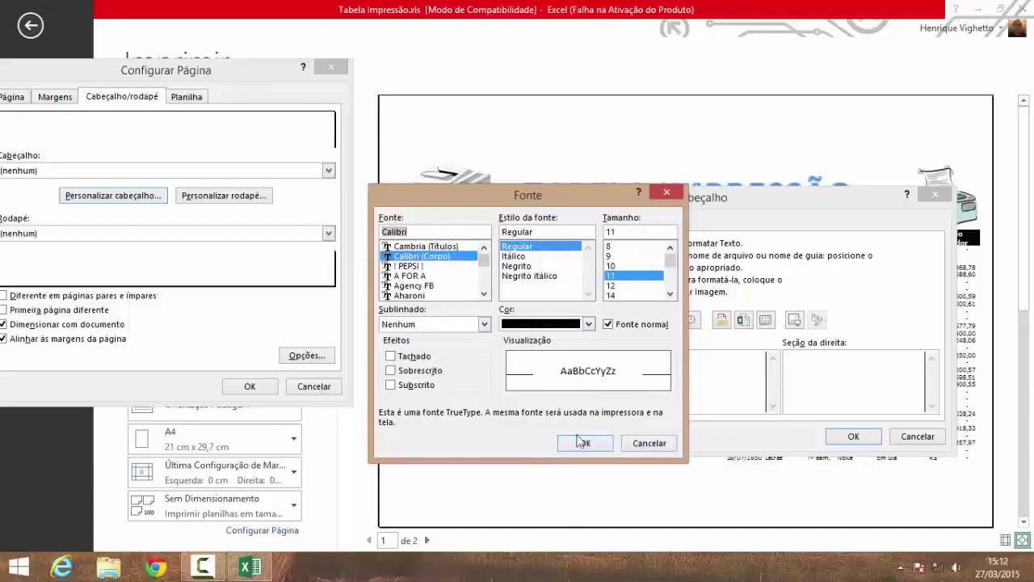
pyautogui.click(646, 443)
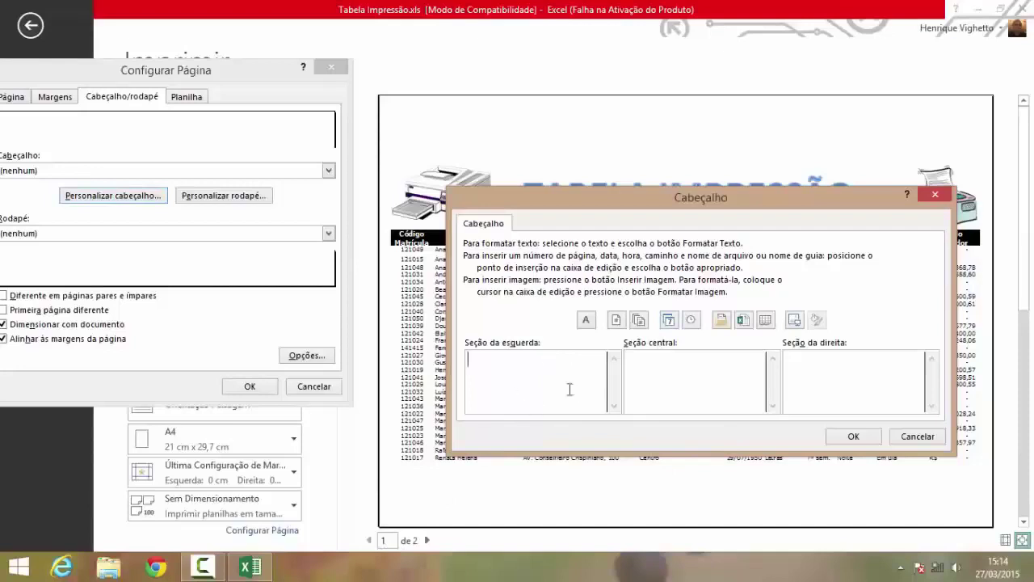
# Step: Fill the custom header with the date in the left section, the time in the right and "Tabela de impressão" in the central one
pyautogui.click(669, 320)
pyautogui.click(891, 368)
pyautogui.click(691, 320)
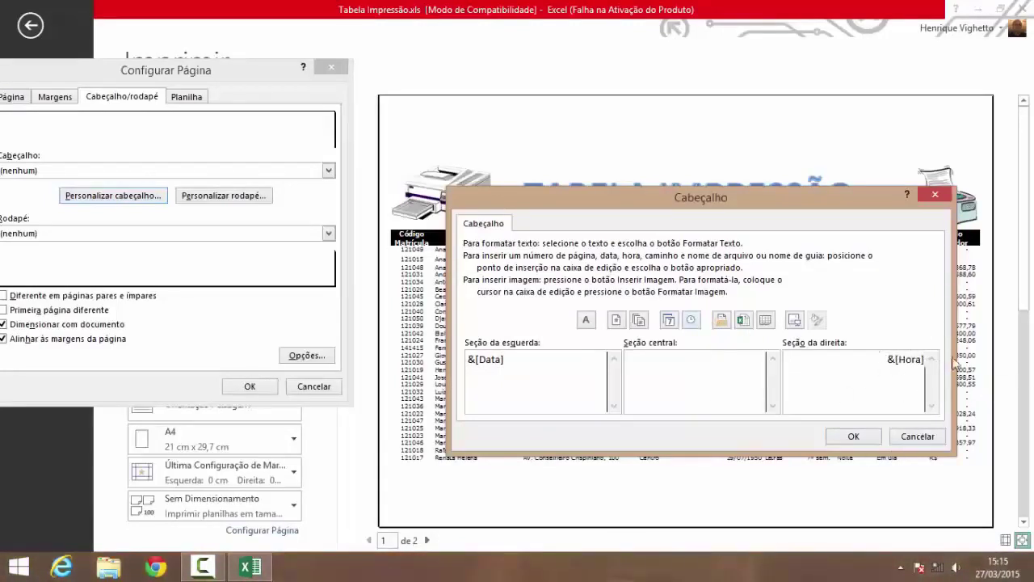
pyautogui.click(698, 359)
pyautogui.write('Tabela de I')
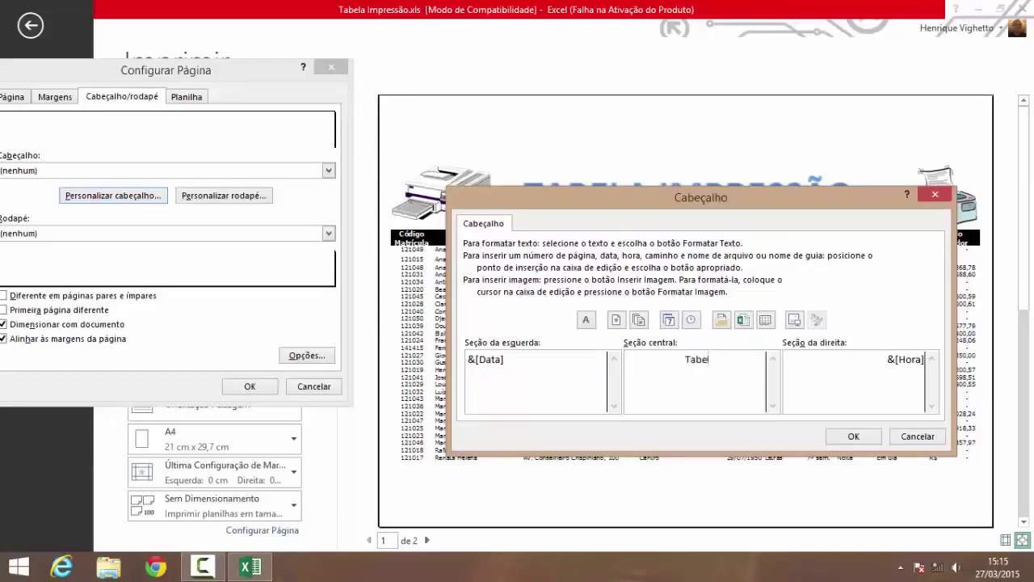
pyautogui.write('mpressão')
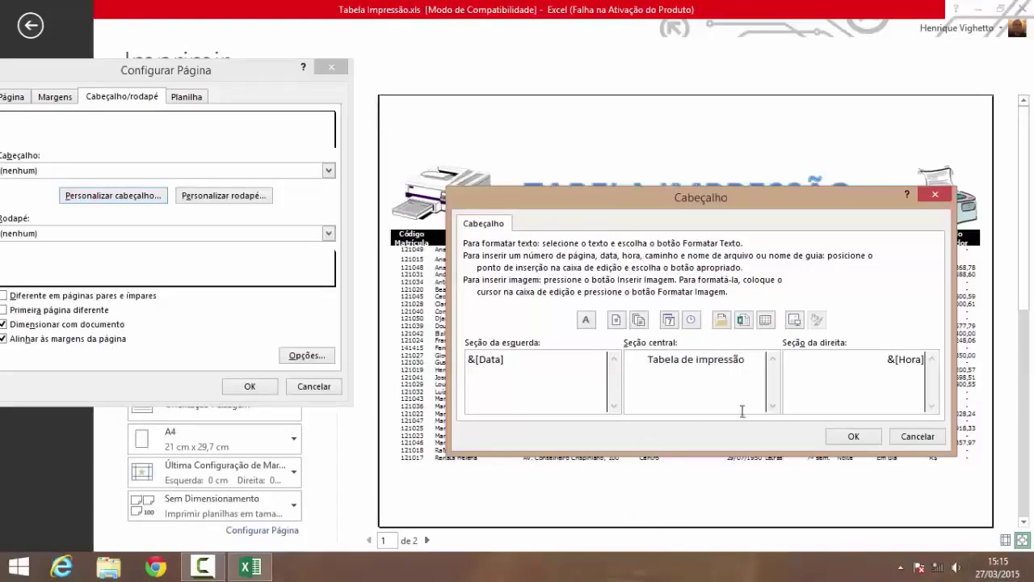
# Step: Format the header's central text in the ! PEPSI ! font at size 14 and accept the custom header
pyautogui.moveTo(646, 359); pyautogui.dragTo(754, 358)
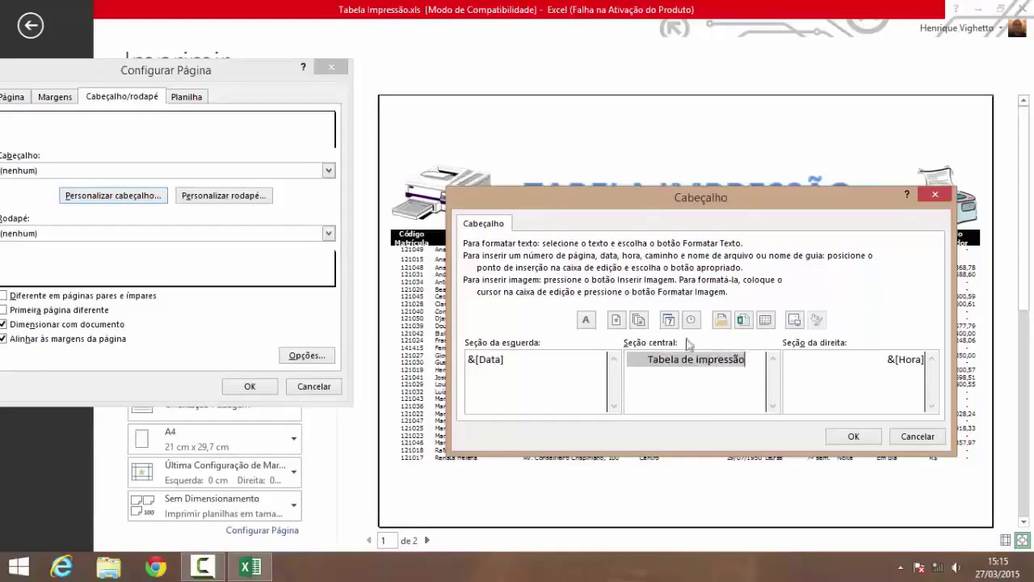
pyautogui.click(588, 320)
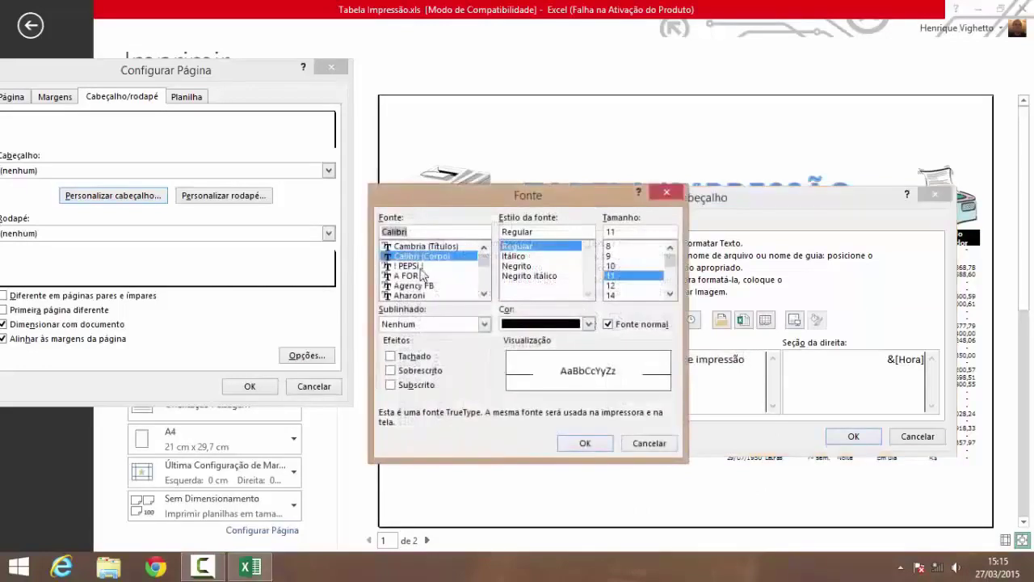
pyautogui.click(483, 294)
pyautogui.click(483, 294)
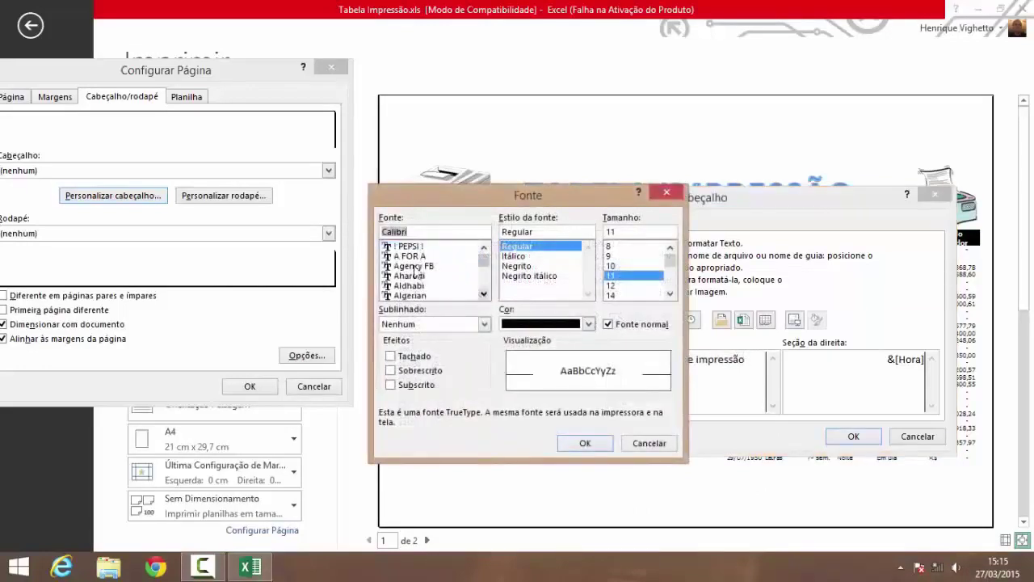
pyautogui.click(414, 246)
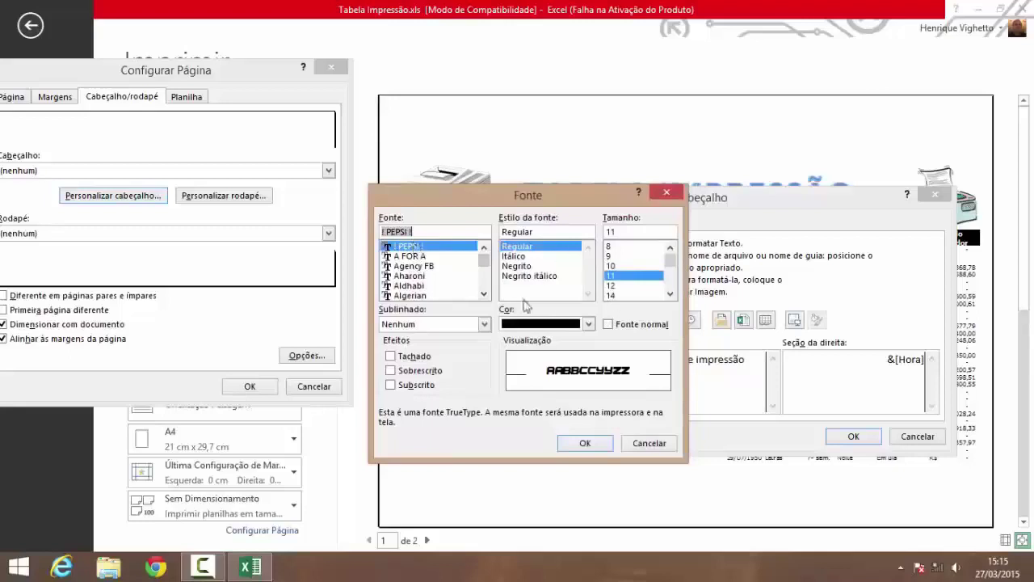
pyautogui.click(615, 296)
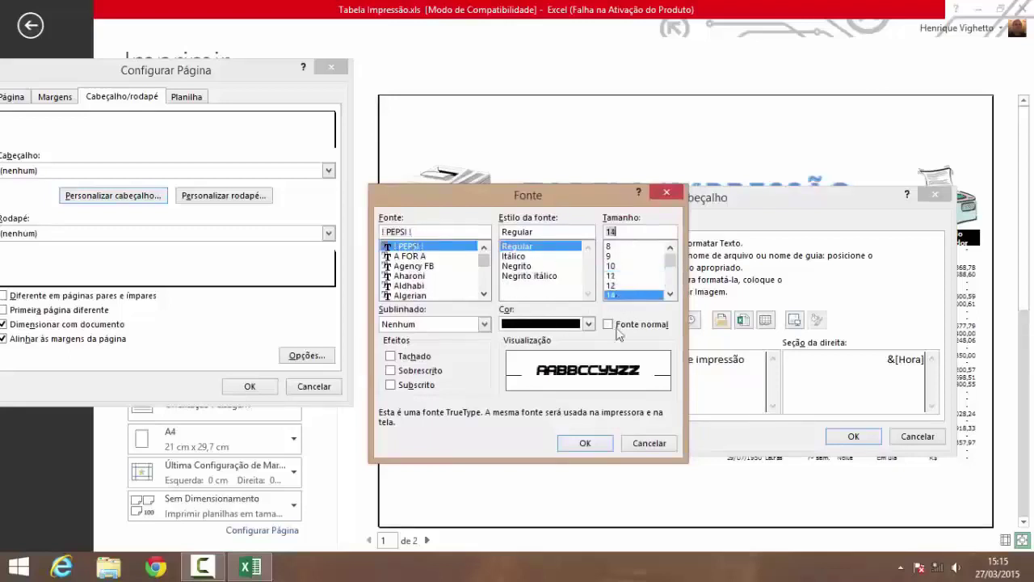
pyautogui.click(588, 444)
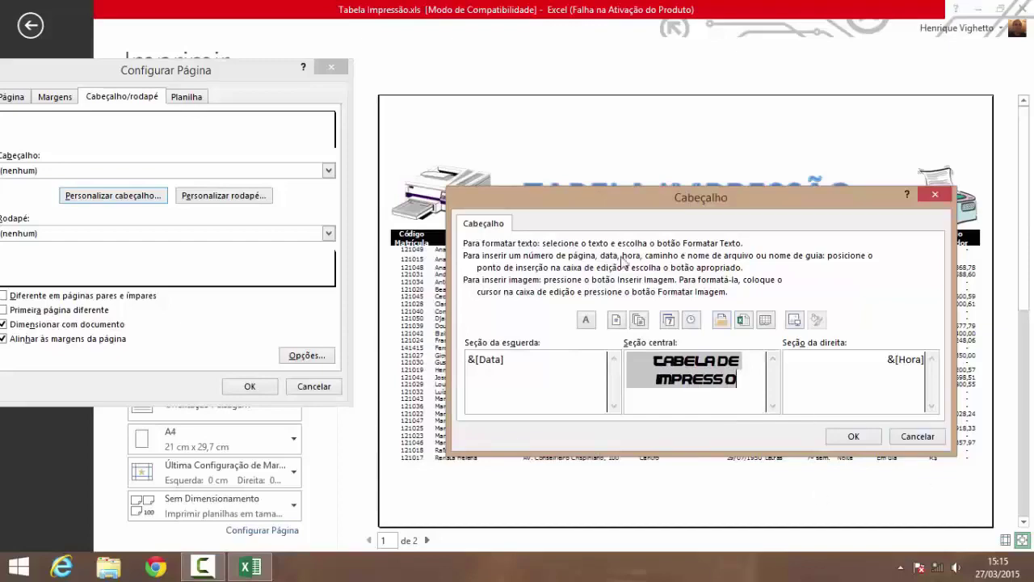
pyautogui.click(842, 440)
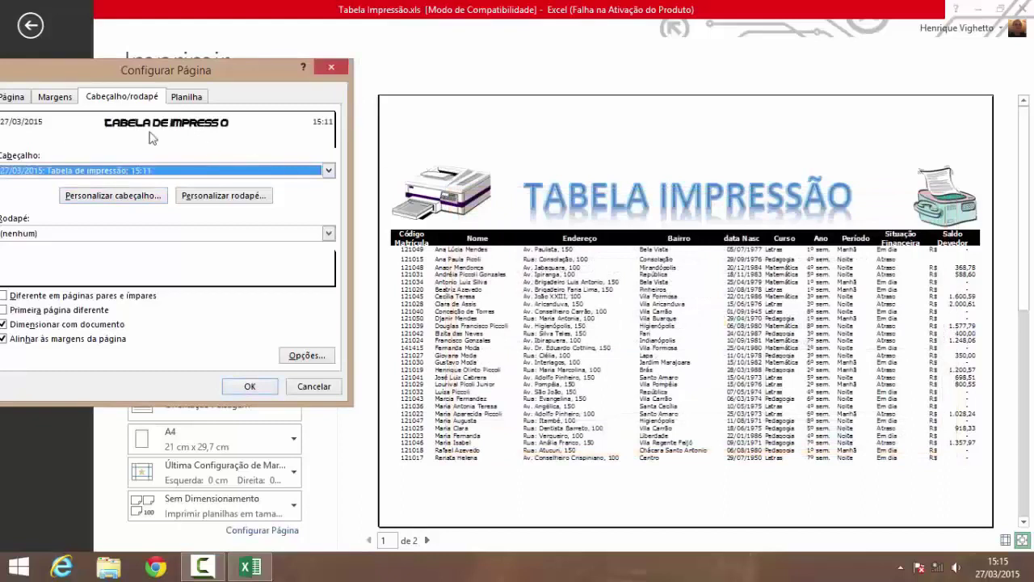
# Step: Open the custom footer editor and insert the file name in the left section and the sheet name in the right section
pyautogui.moveTo(191, 74); pyautogui.dragTo(204, 77)
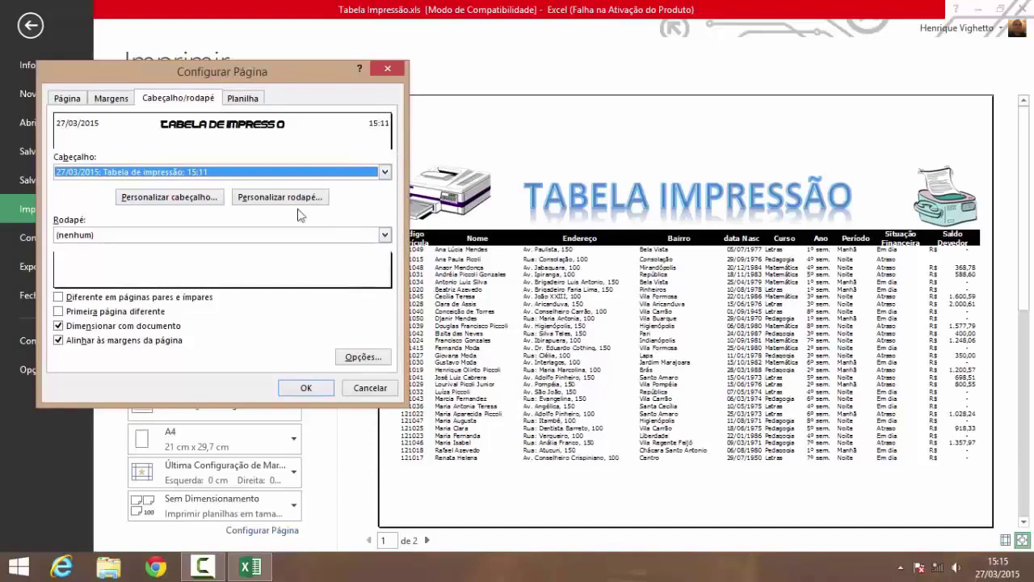
pyautogui.click(265, 198)
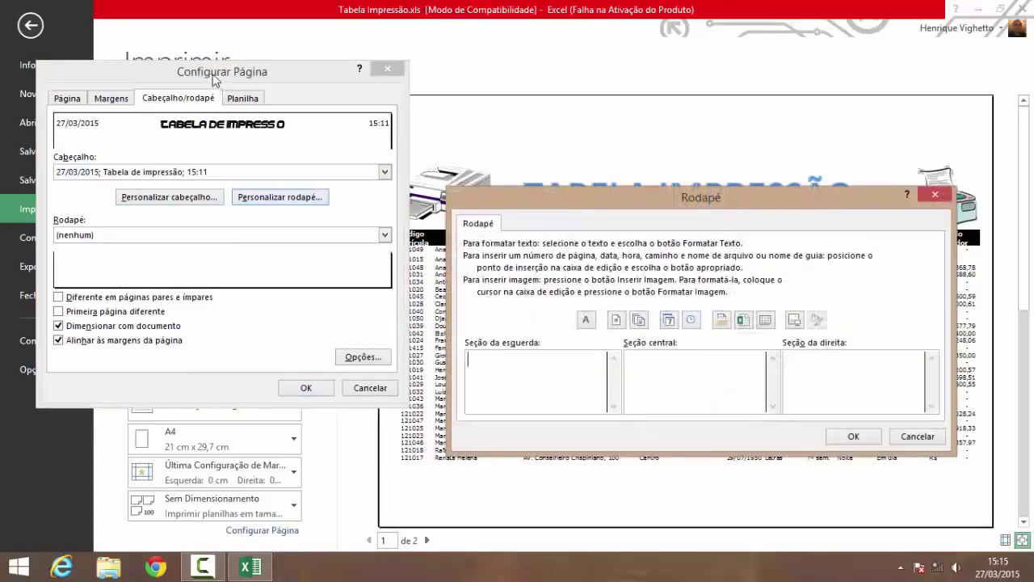
pyautogui.moveTo(543, 199); pyautogui.dragTo(542, 160)
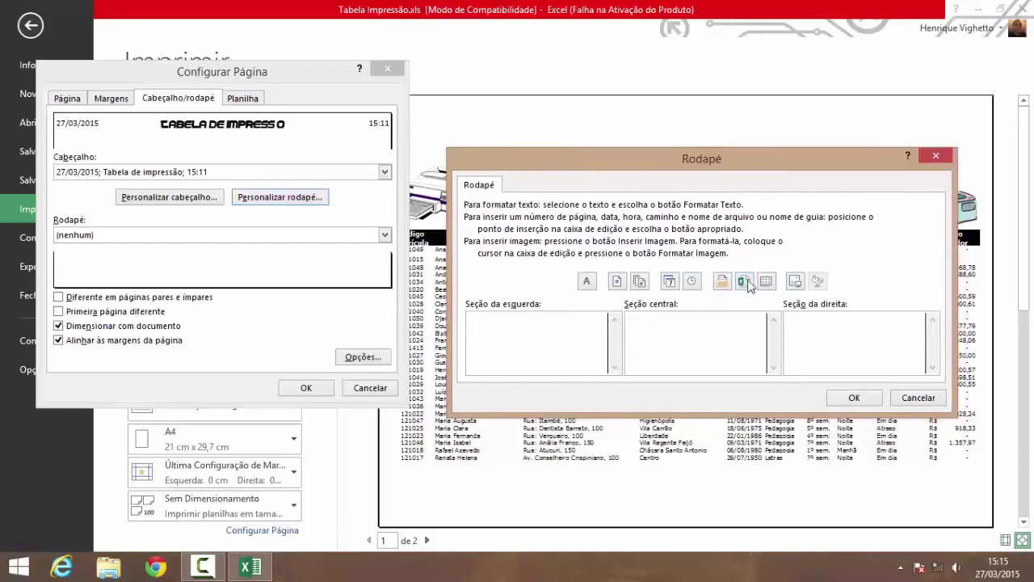
pyautogui.click(744, 280)
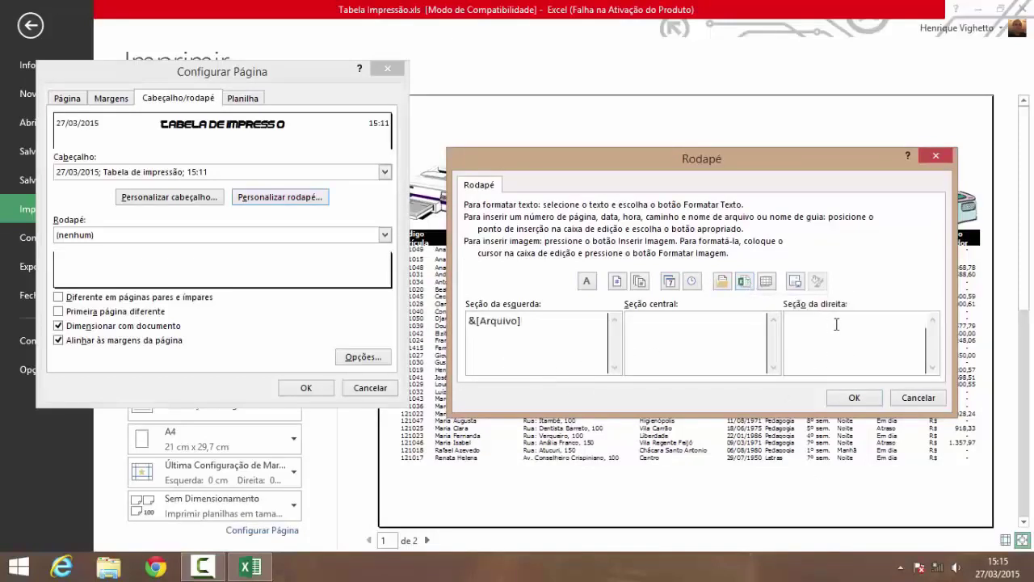
pyautogui.click(766, 281)
# Step: Enter "Página &[Página] de &[Páginas]" in the footer's central section using the page number and page count fields, and apply the page setup
pyautogui.click(675, 321)
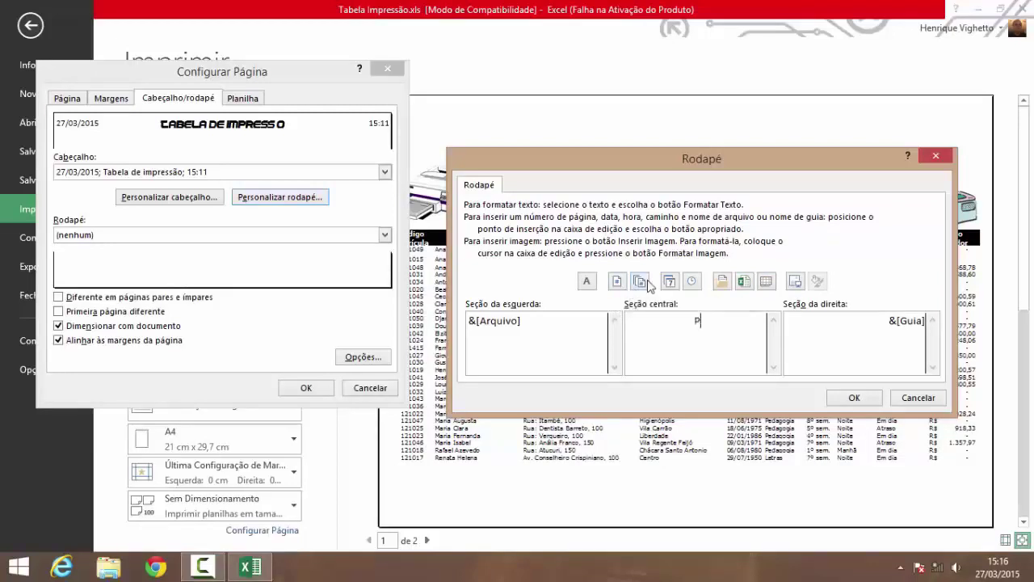
pyautogui.write('Página')
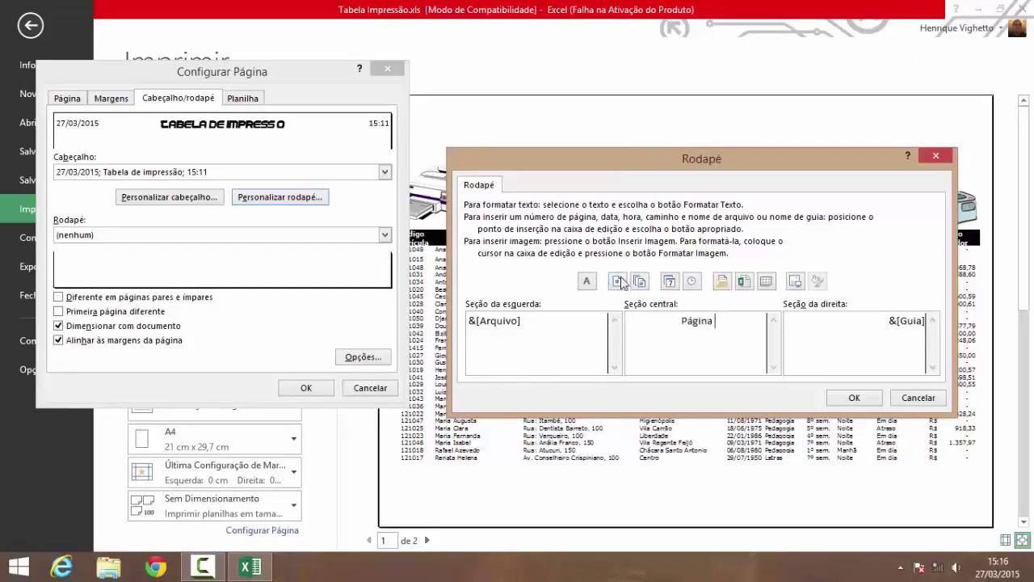
pyautogui.click(618, 280)
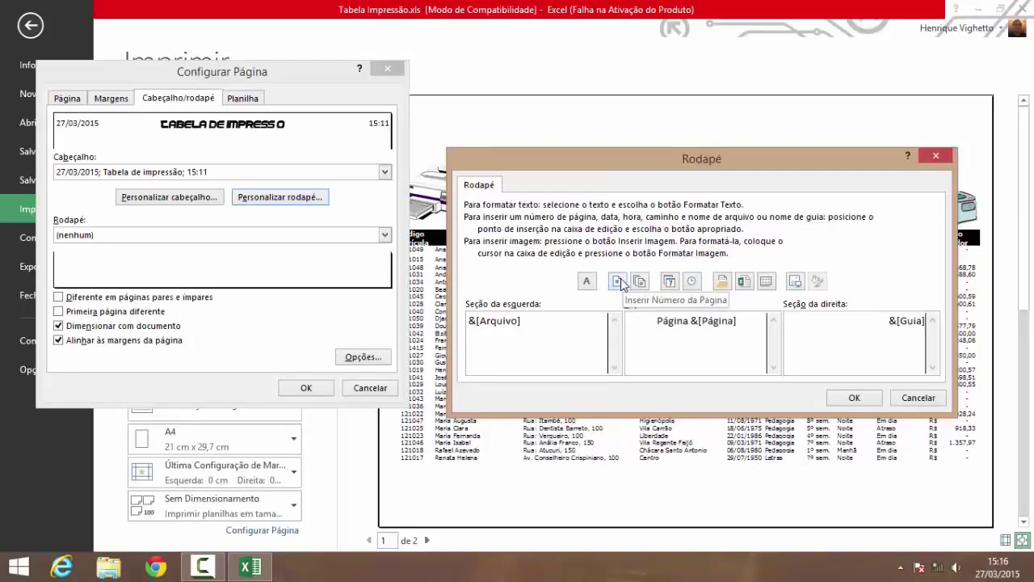
pyautogui.write('de')
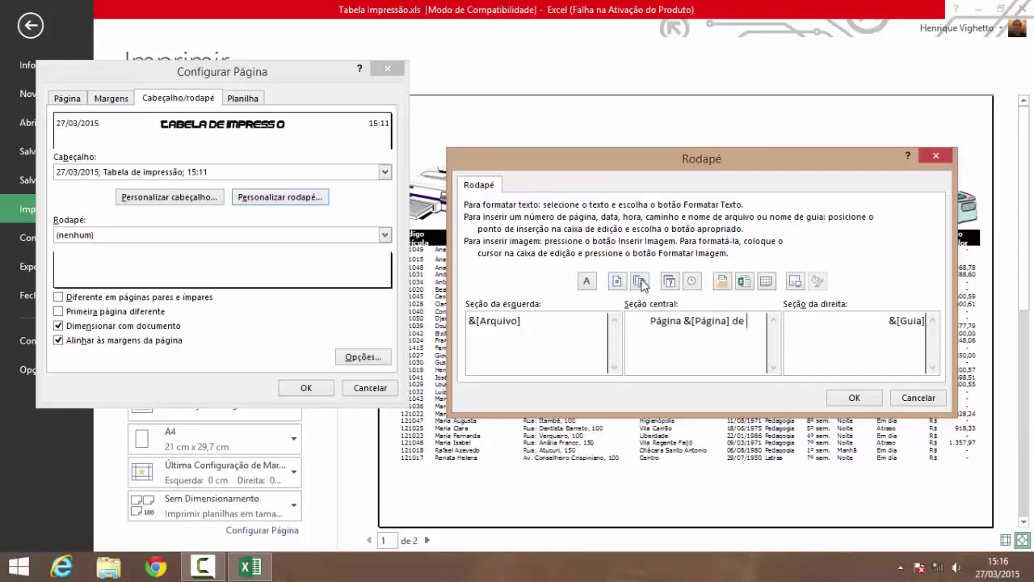
pyautogui.click(640, 281)
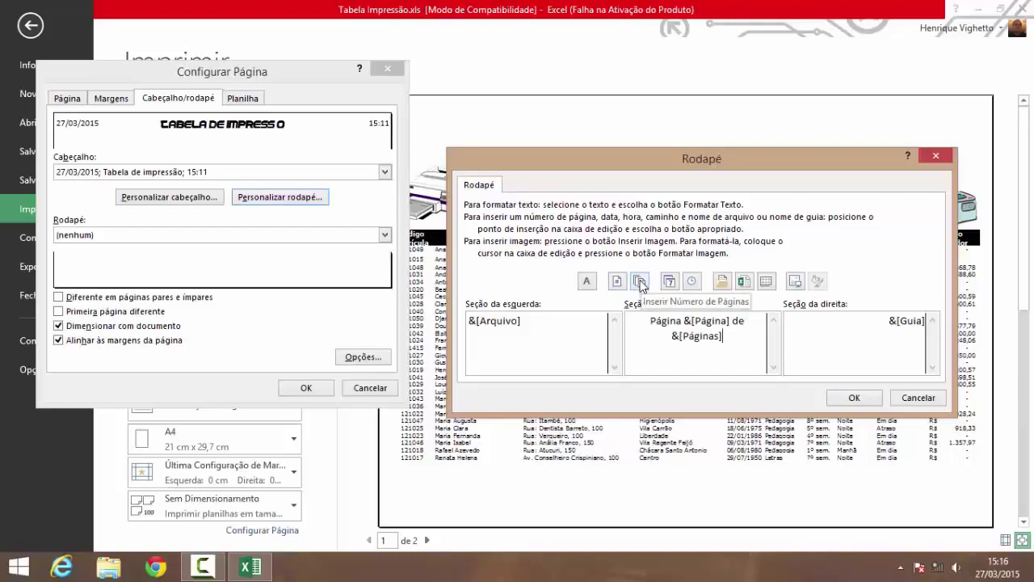
pyautogui.click(855, 397)
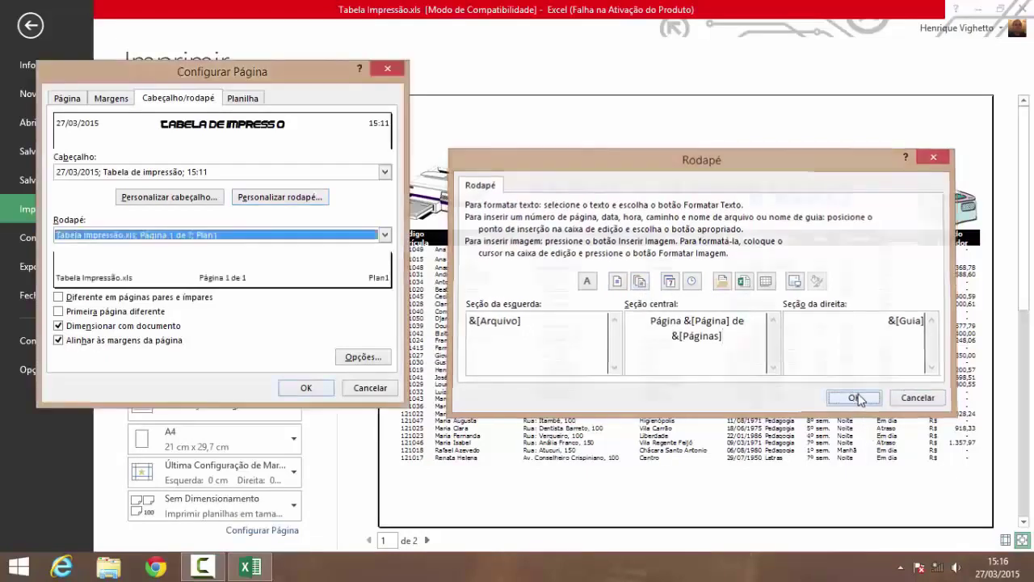
pyautogui.click(305, 388)
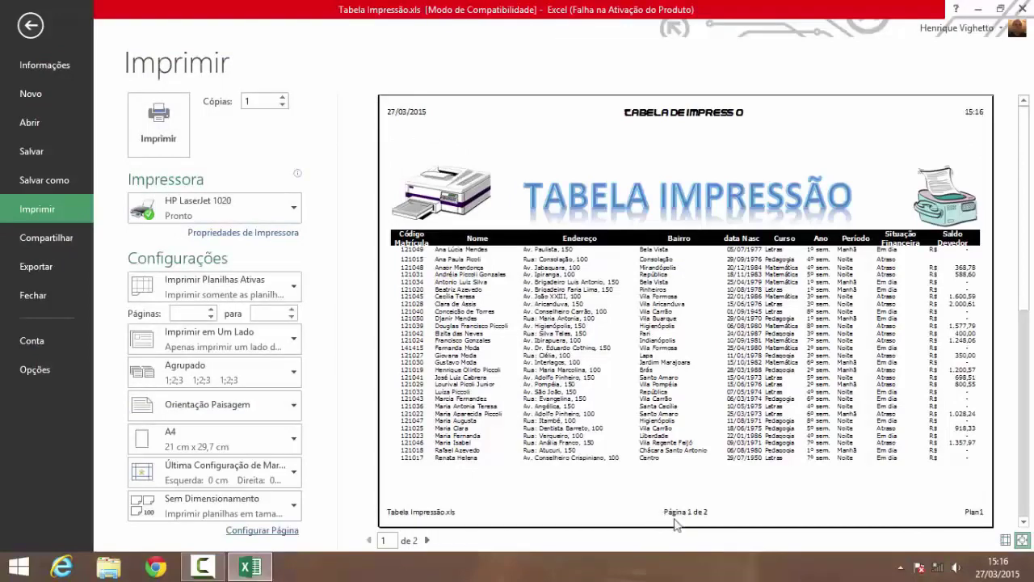
# Step: Check the header and footer on pages 1 and 2 of the print preview, and return to the worksheet
pyautogui.click(427, 540)
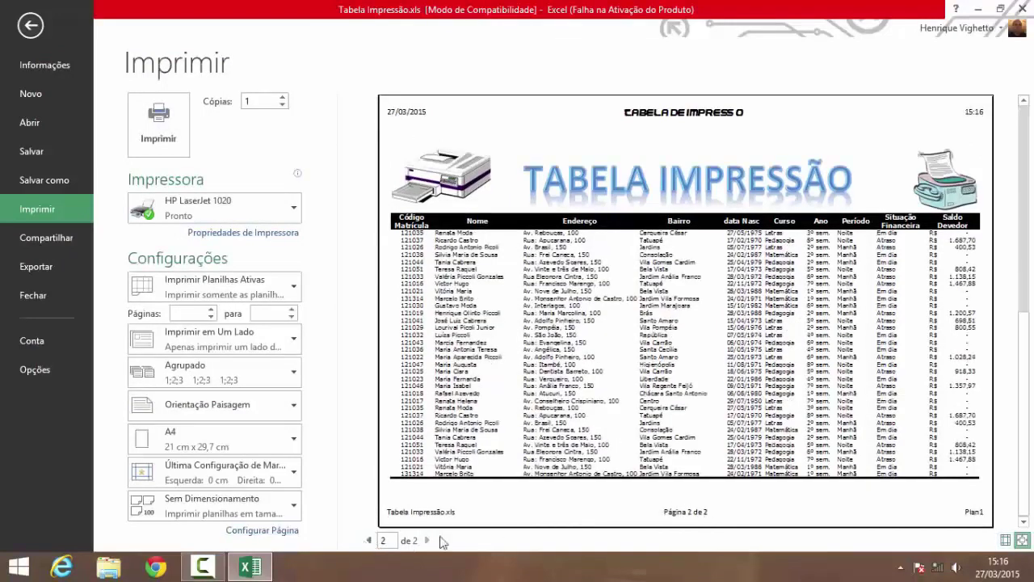
pyautogui.click(369, 541)
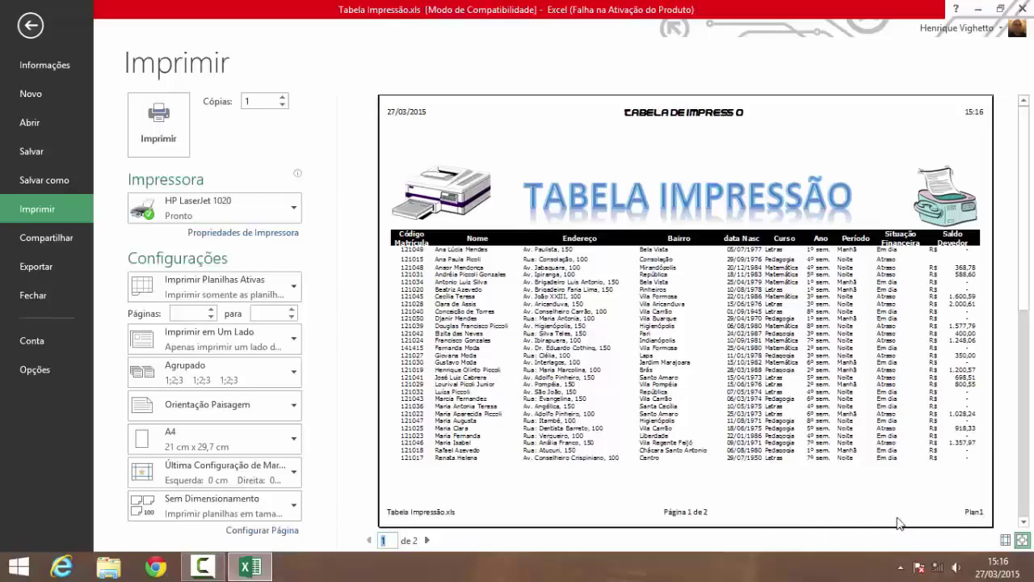
pyautogui.click(30, 27)
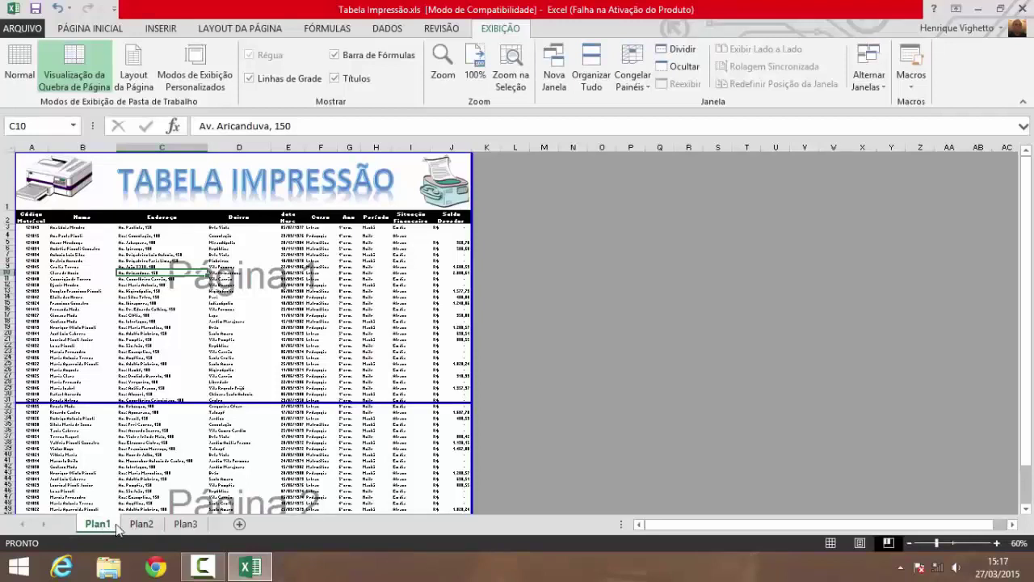
# Step: Rename the Plan1 sheet as "Folha de Impressão"
pyautogui.press('BackSpace')
pyautogui.press('Escape')
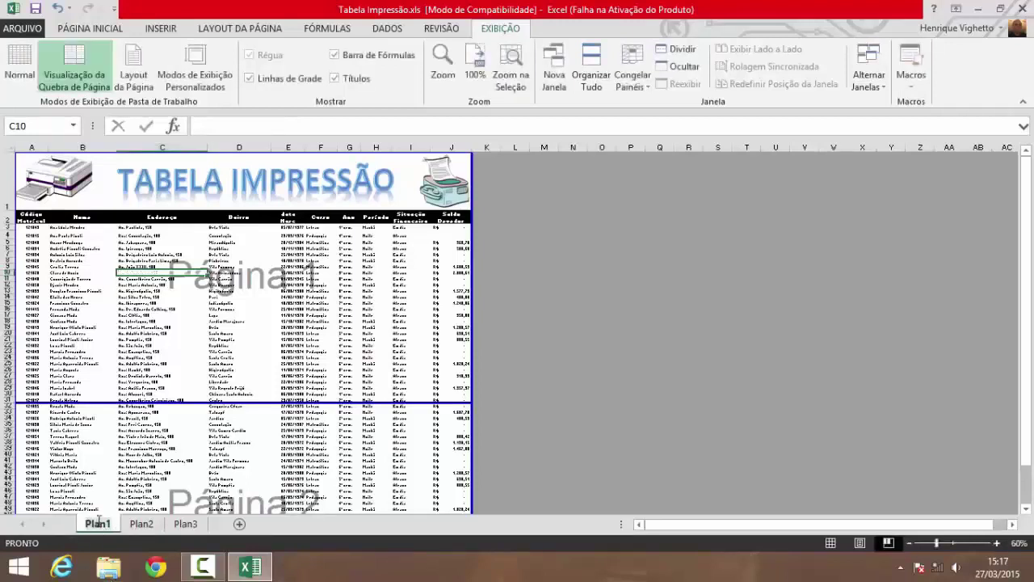
pyautogui.write('Fo')
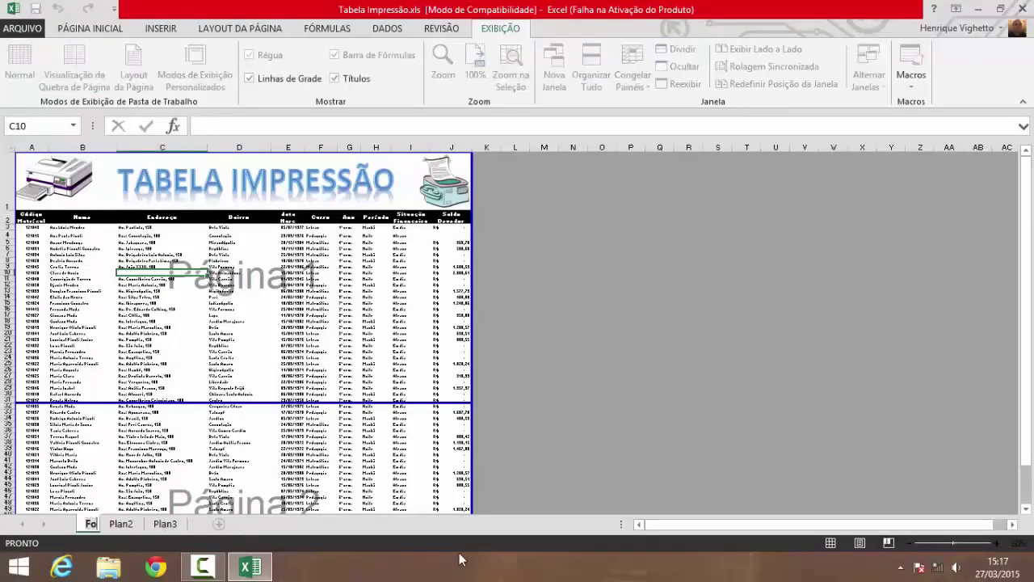
pyautogui.write('lha de')
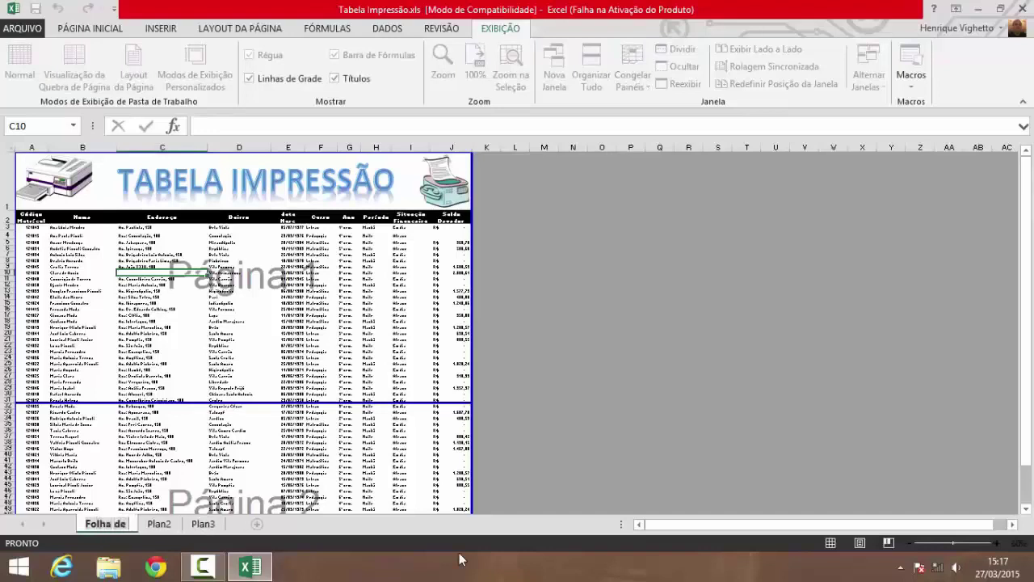
pyautogui.write(' Impress')
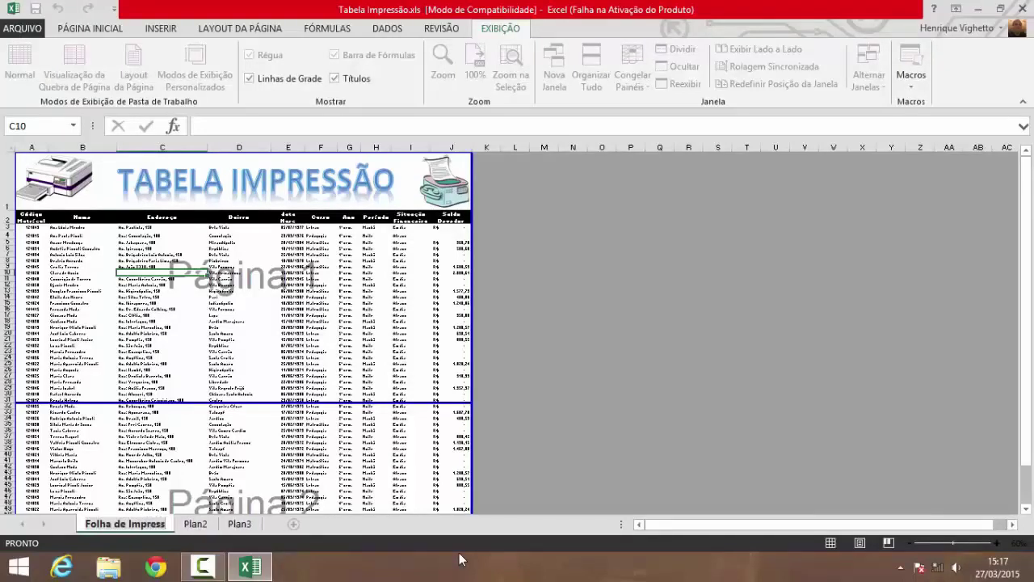
pyautogui.write('ão')
pyautogui.press('Return')
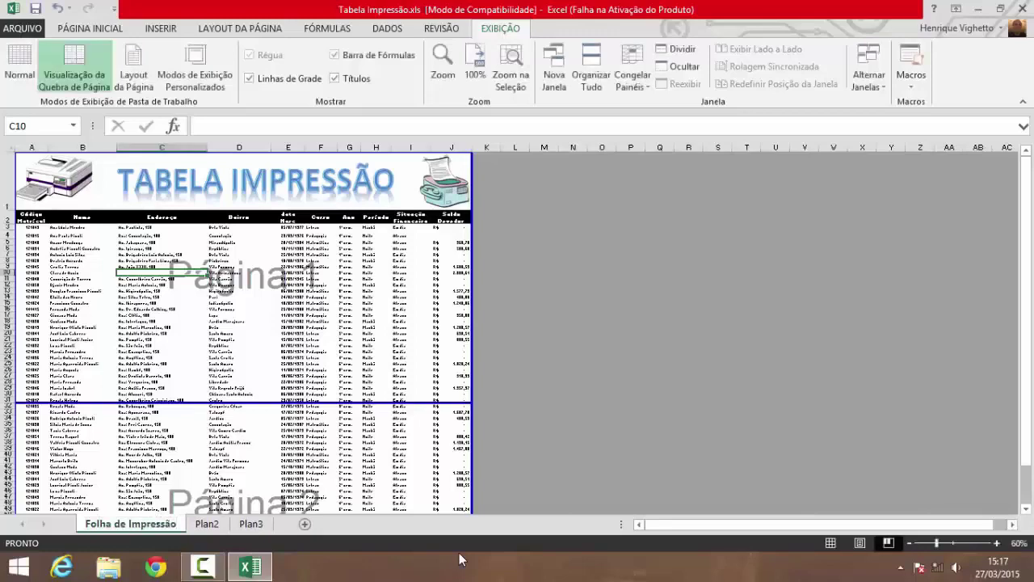
# Step: Open the print preview again to check the renamed sheet's name in the footer
pyautogui.click(24, 31)
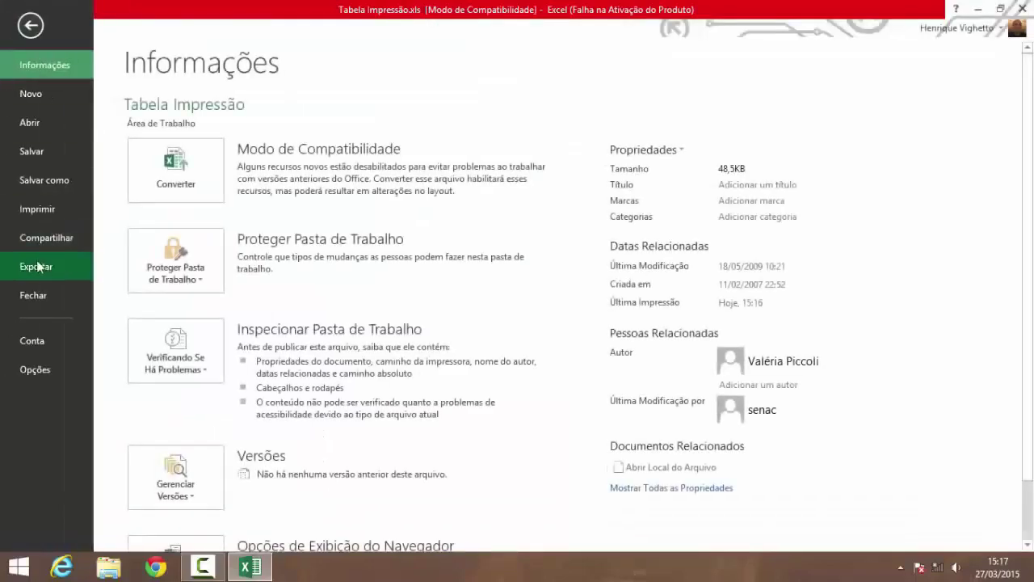
pyautogui.click(38, 212)
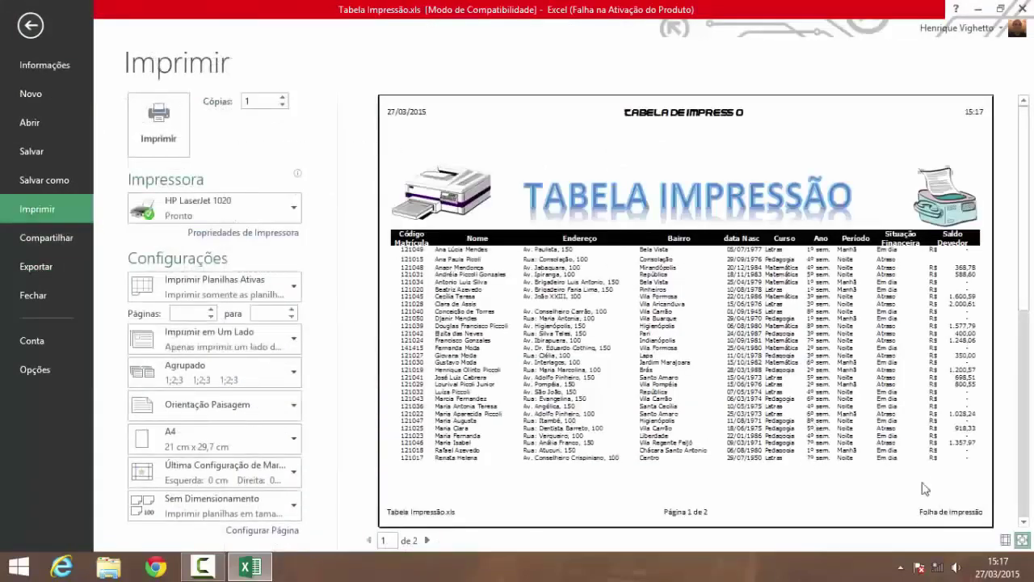